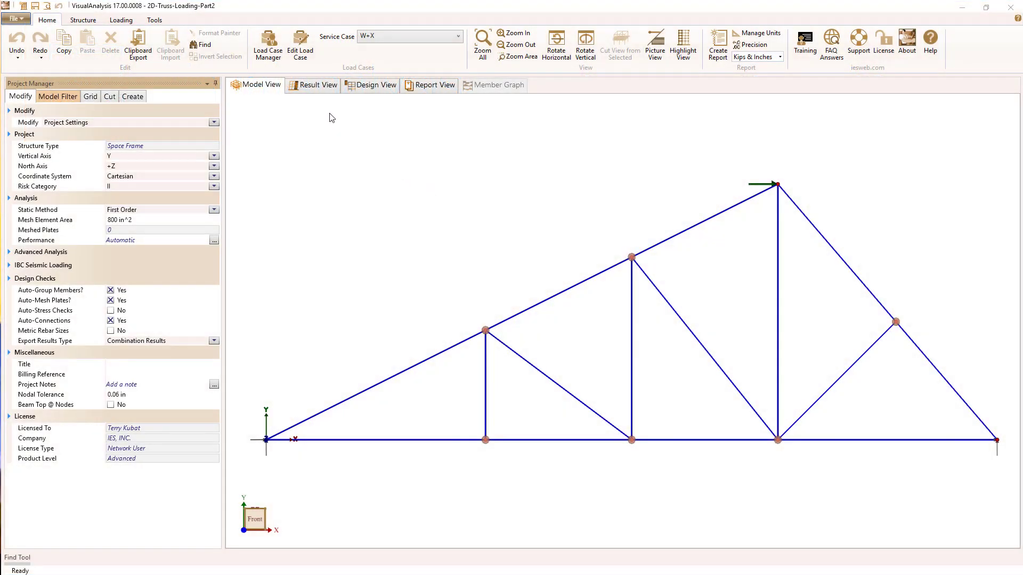
After checking results, show properties of left top chord V001 (SS 4x12 Southern Pine, 376 in).
click(318, 86)
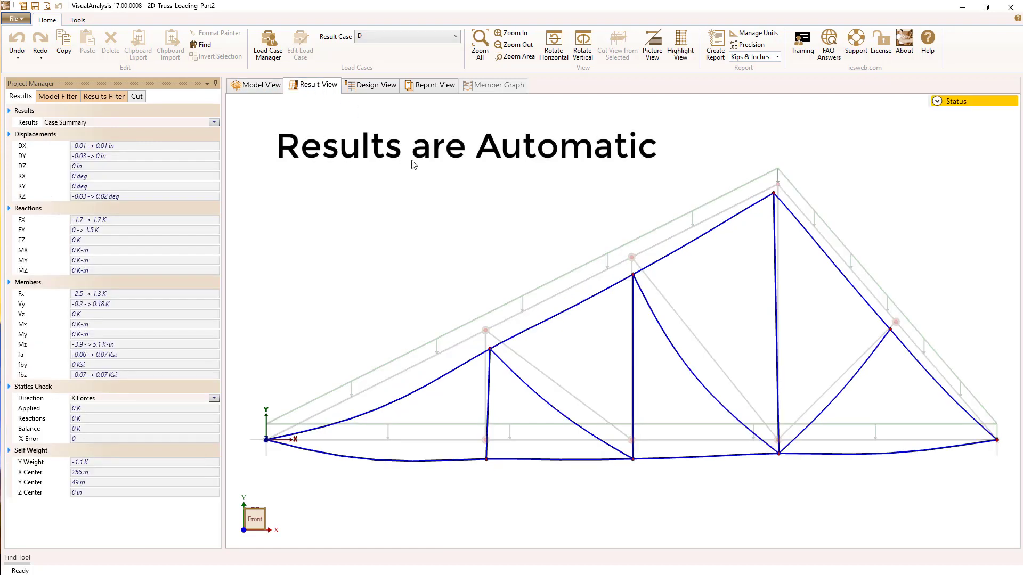
click(259, 87)
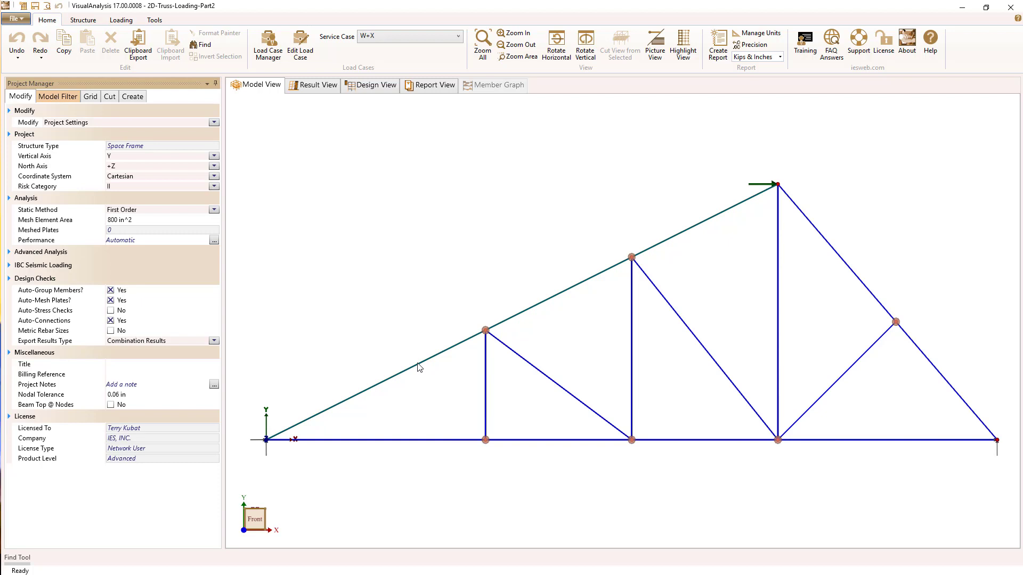
click(418, 365)
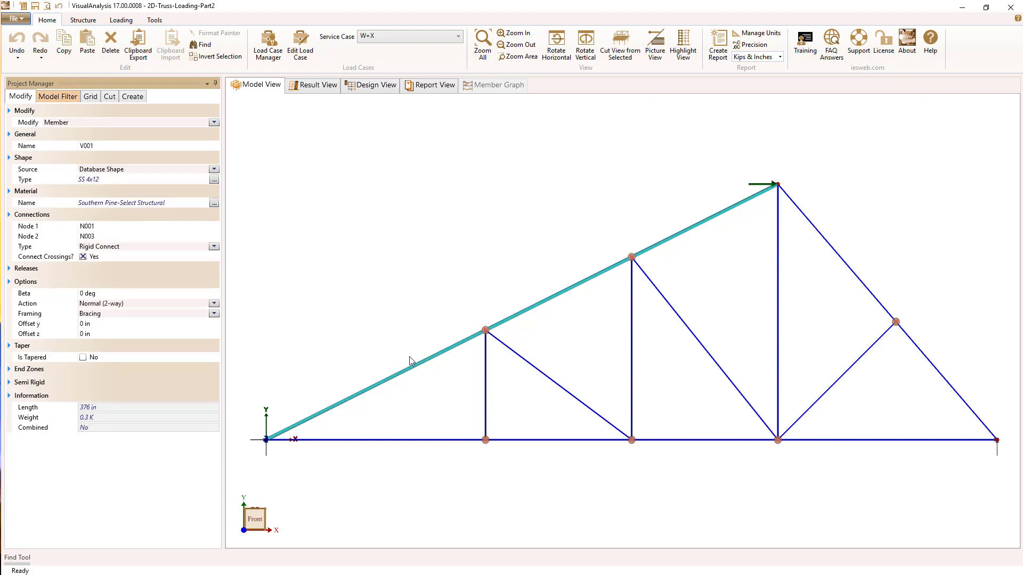
Deselect the member to show Project Settings and keep Static Method at First Order.
click(73, 99)
click(423, 296)
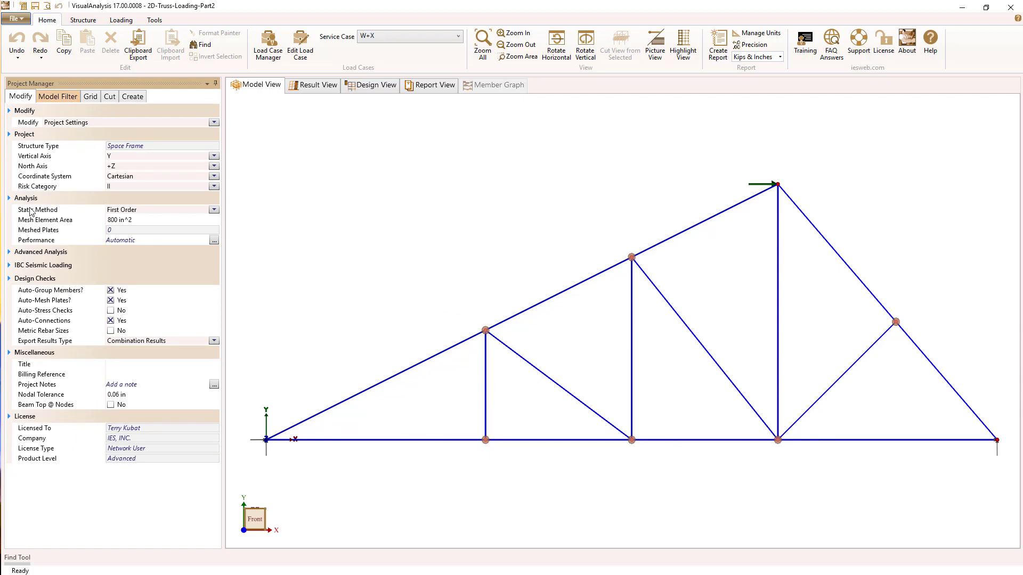
click(214, 210)
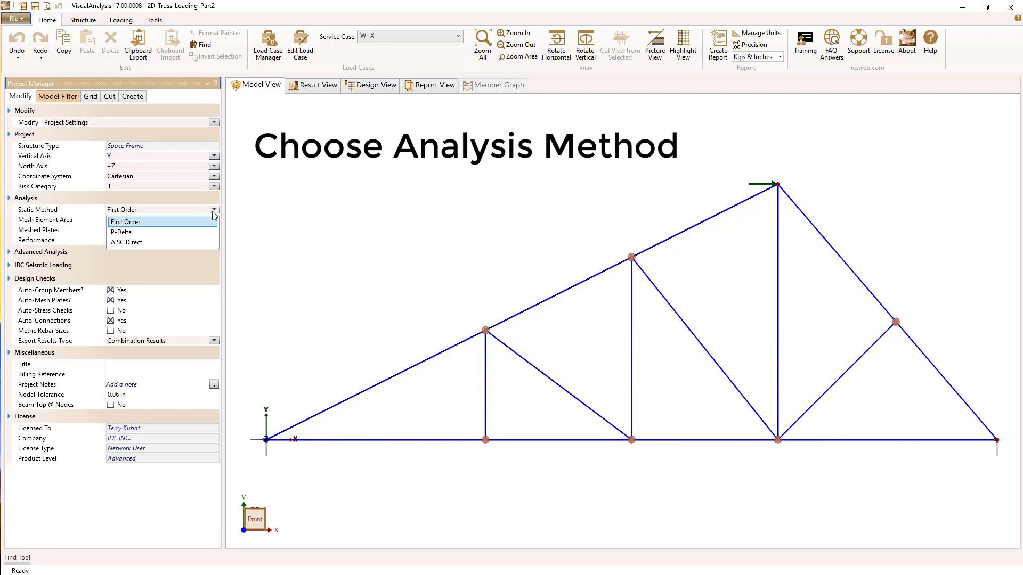
click(215, 210)
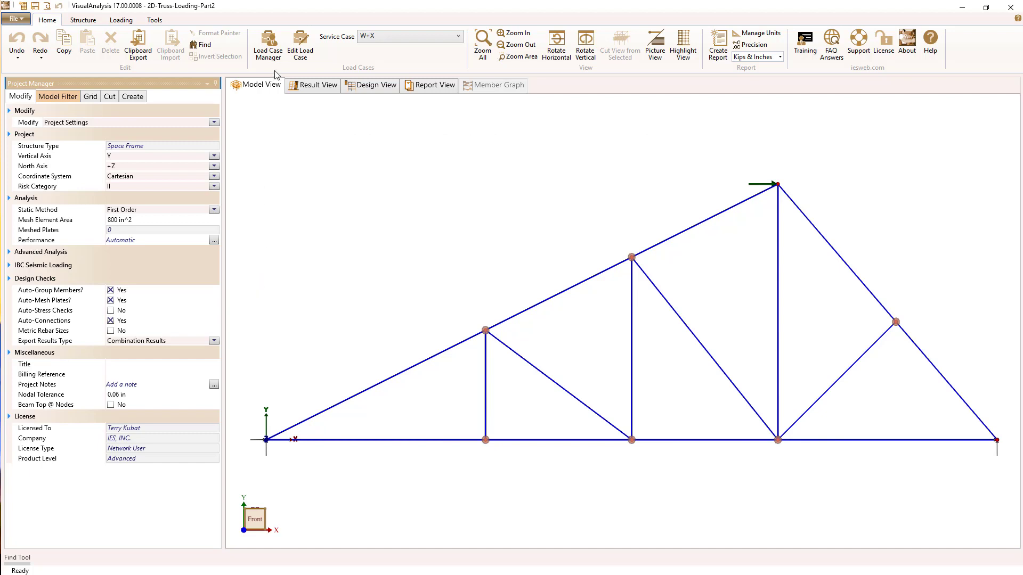
click(271, 52)
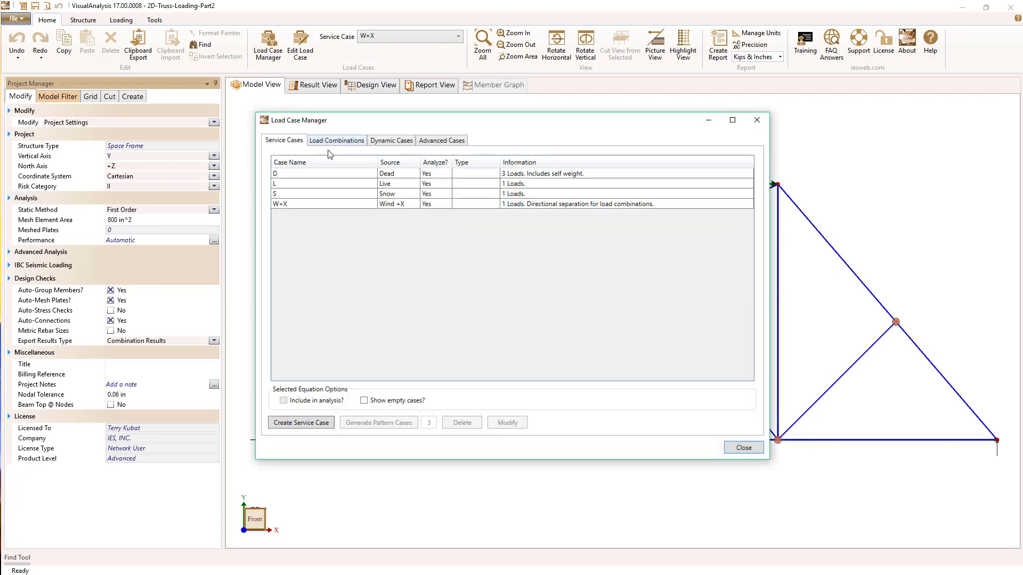
click(290, 186)
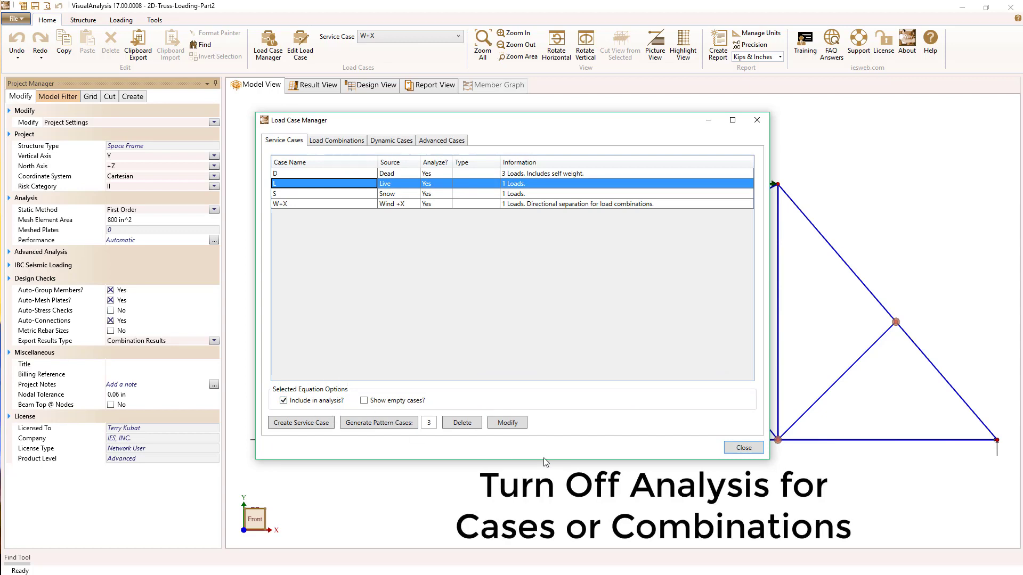
click(341, 140)
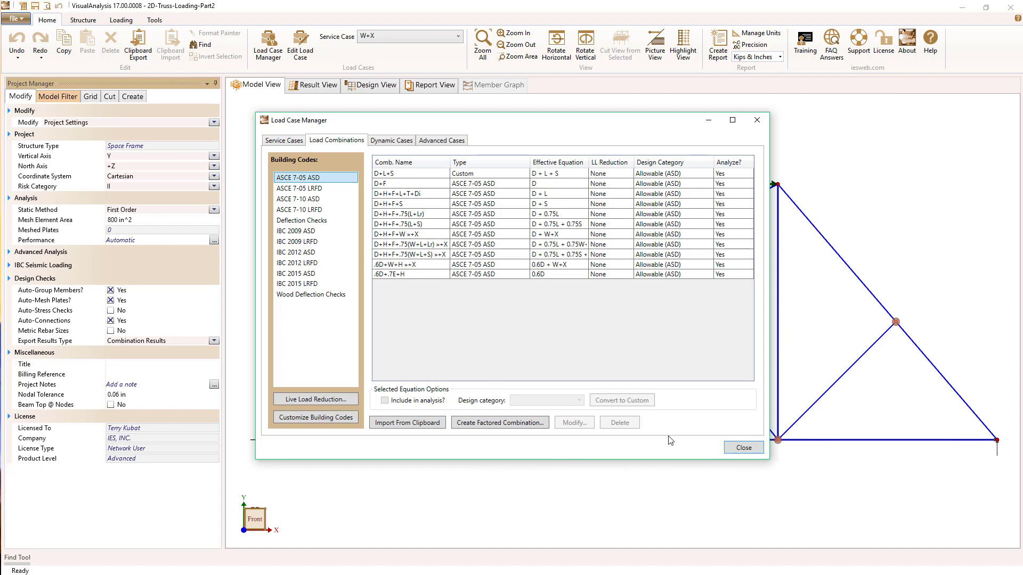
click(743, 448)
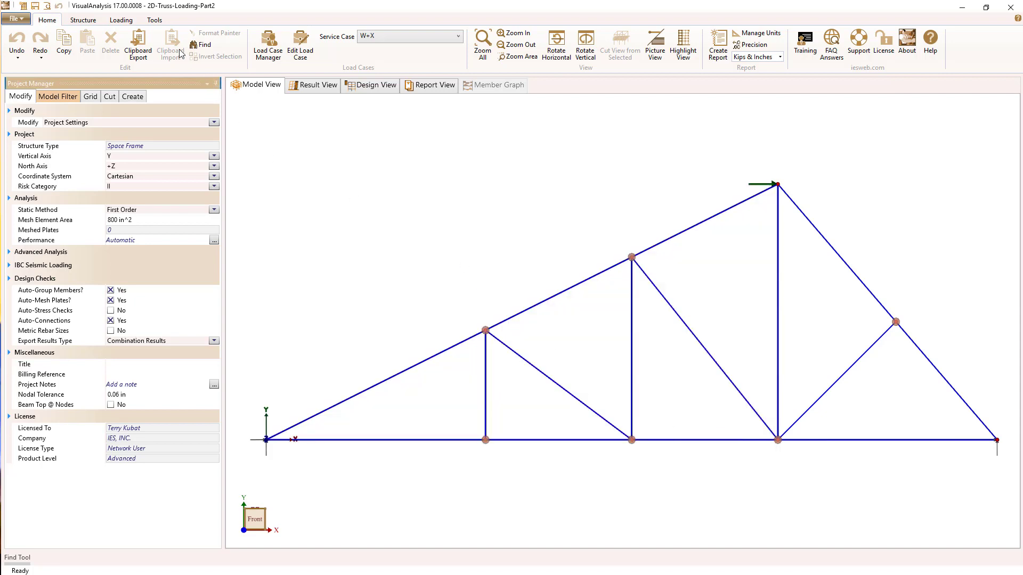
Look over the Tools tab, then show the deflected truss Result View for case D.
click(157, 21)
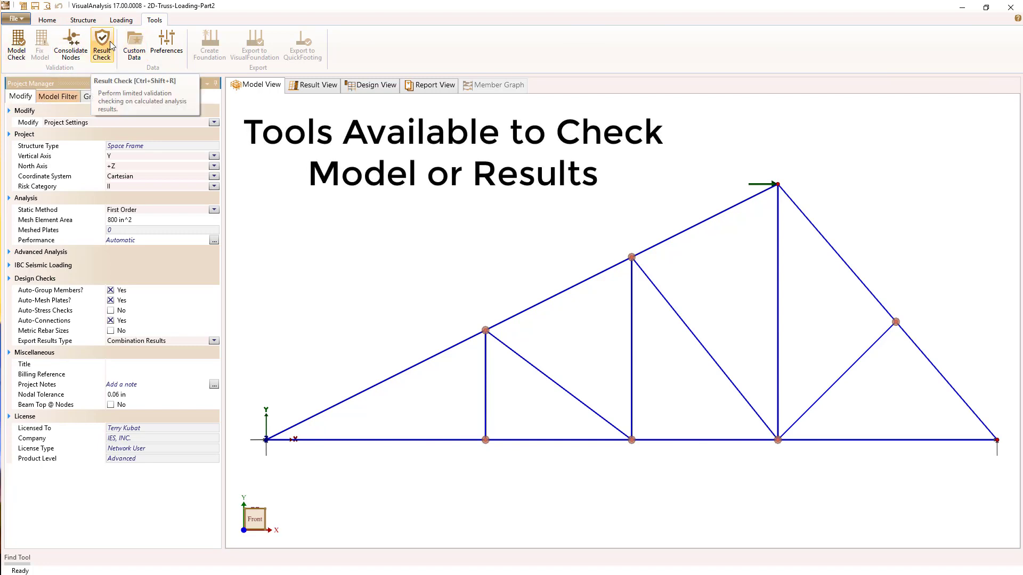
click(47, 20)
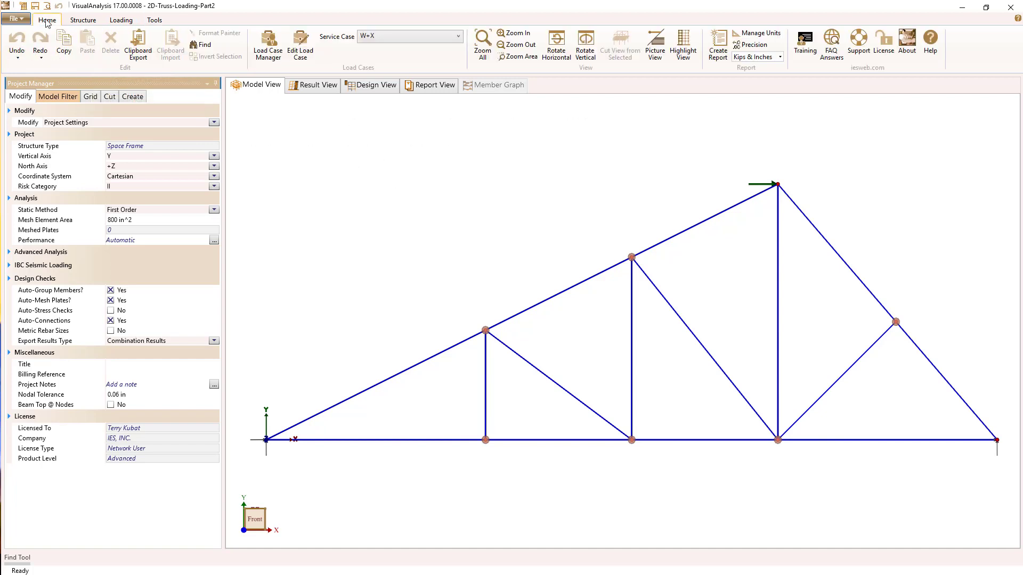
click(317, 87)
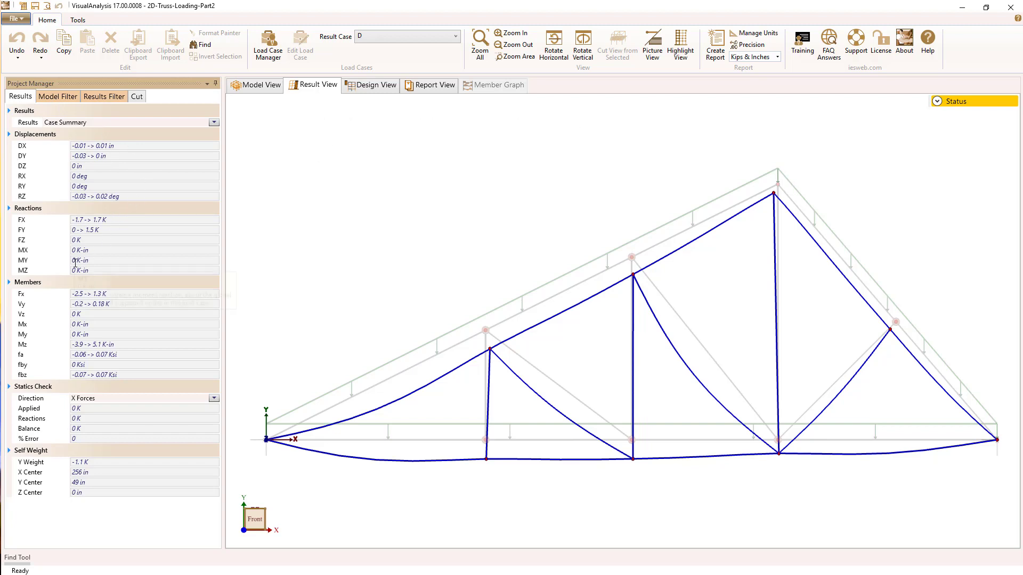
Show D+H+F+.75(L+Lr) results and check Y-force statics balance (3.7 K, 0% error).
click(382, 37)
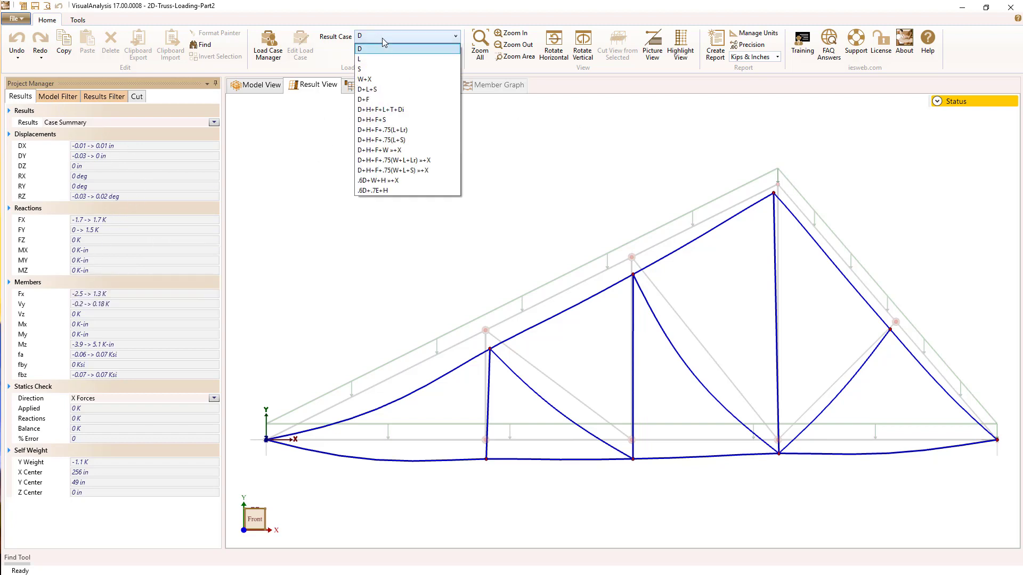
click(380, 132)
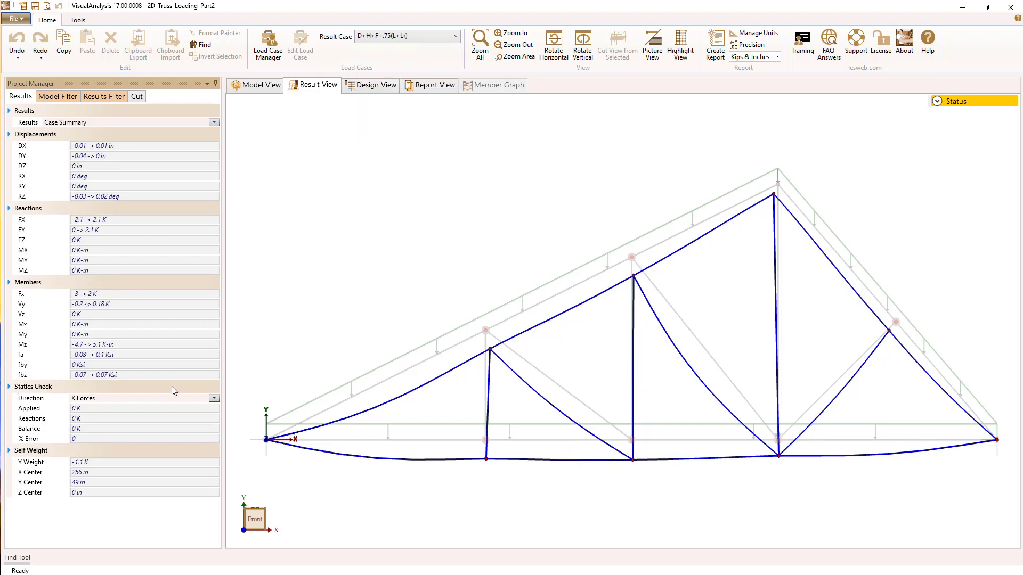
click(213, 400)
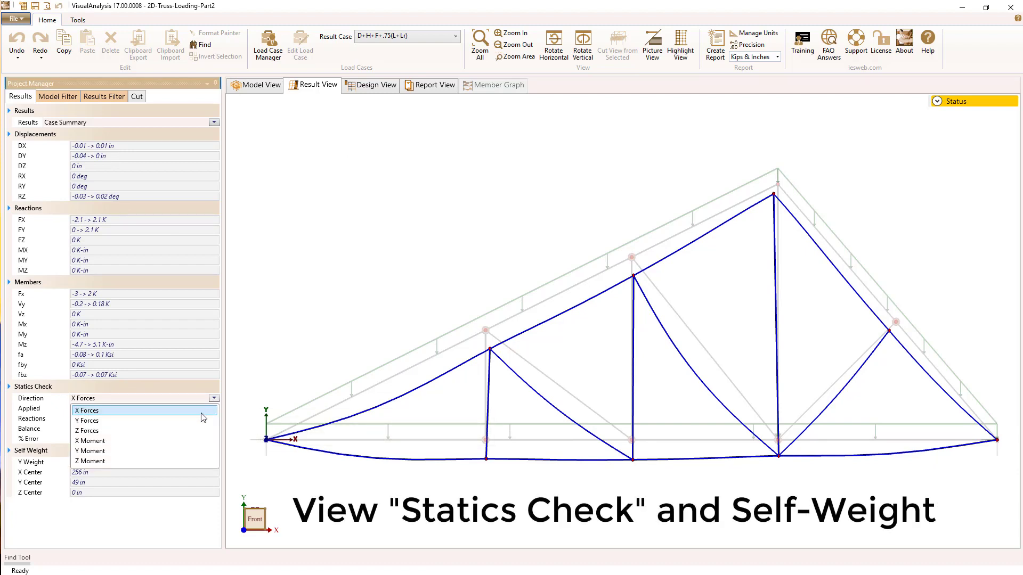
click(184, 420)
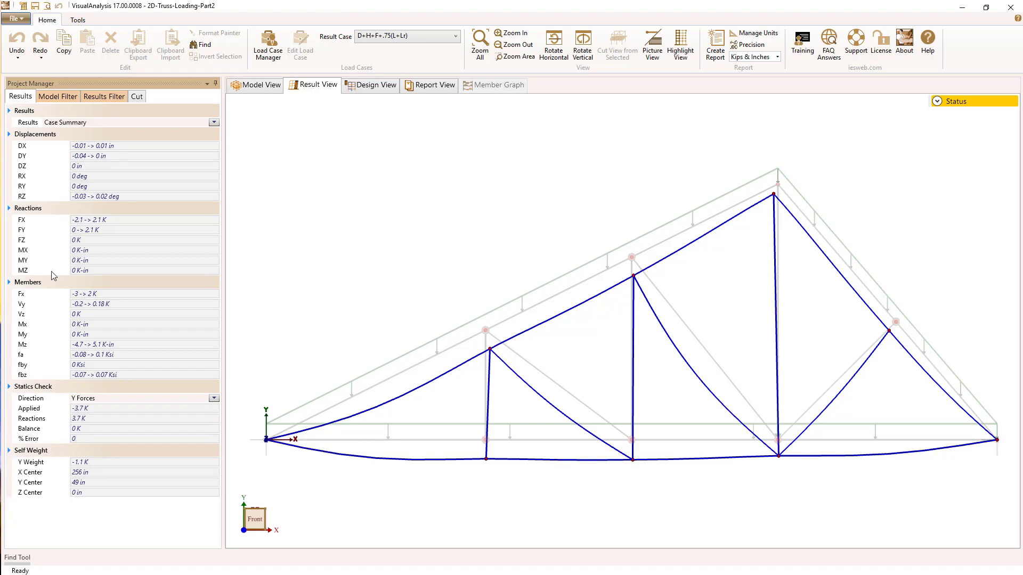
click(63, 97)
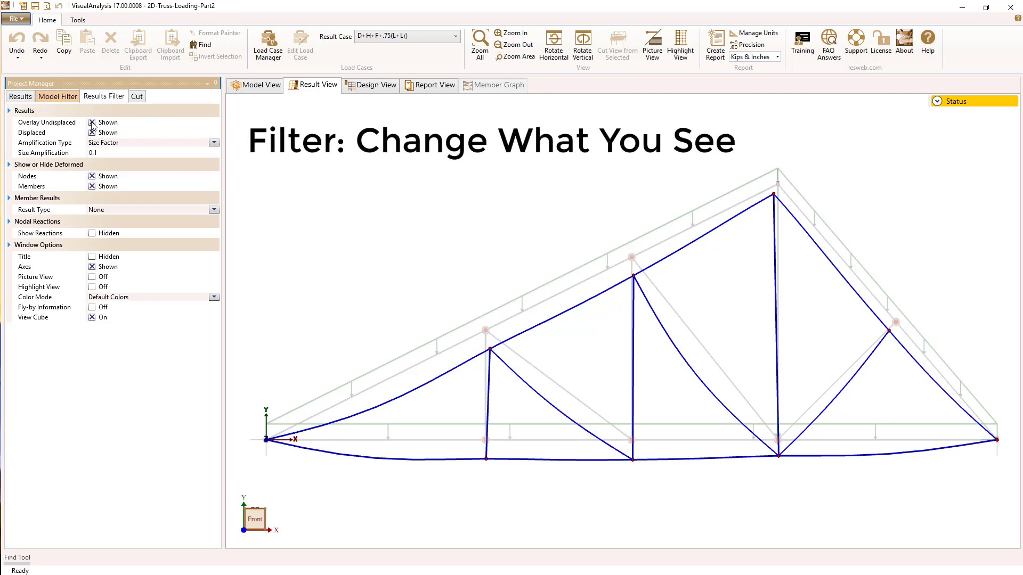
Hide the undisplaced and displaced shapes, and colour members by Fx axial force with legend.
click(92, 123)
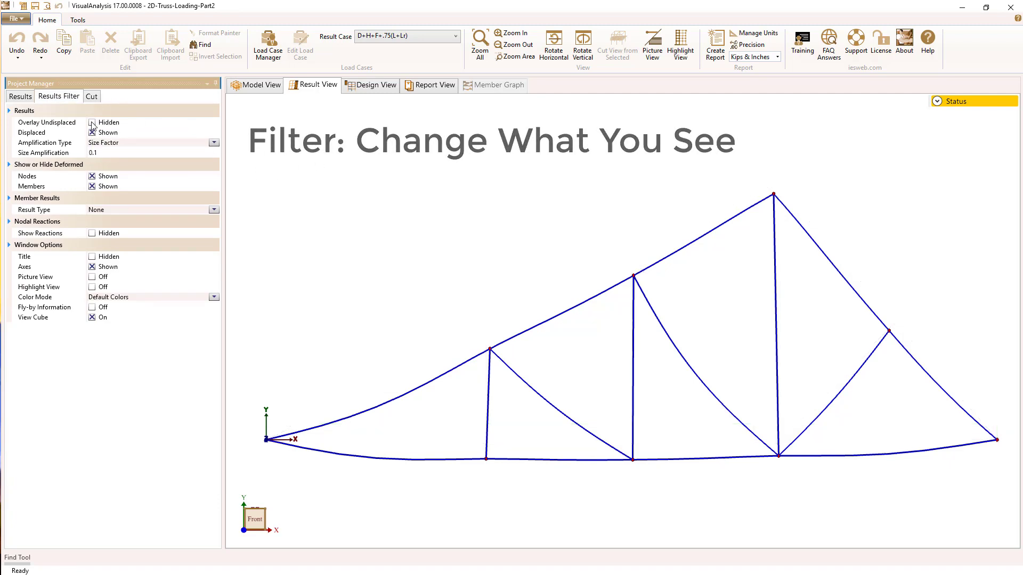
click(92, 133)
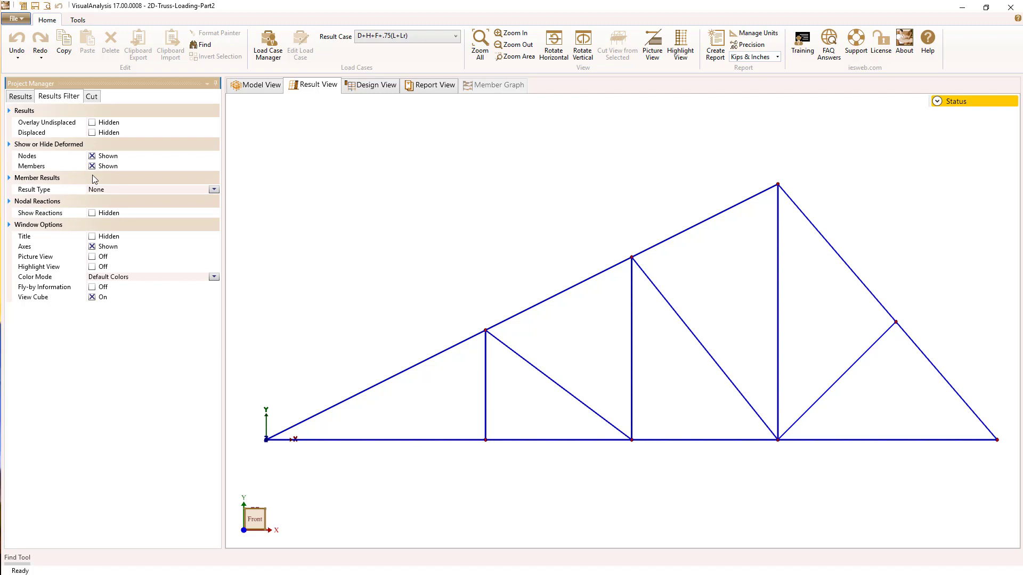
click(214, 189)
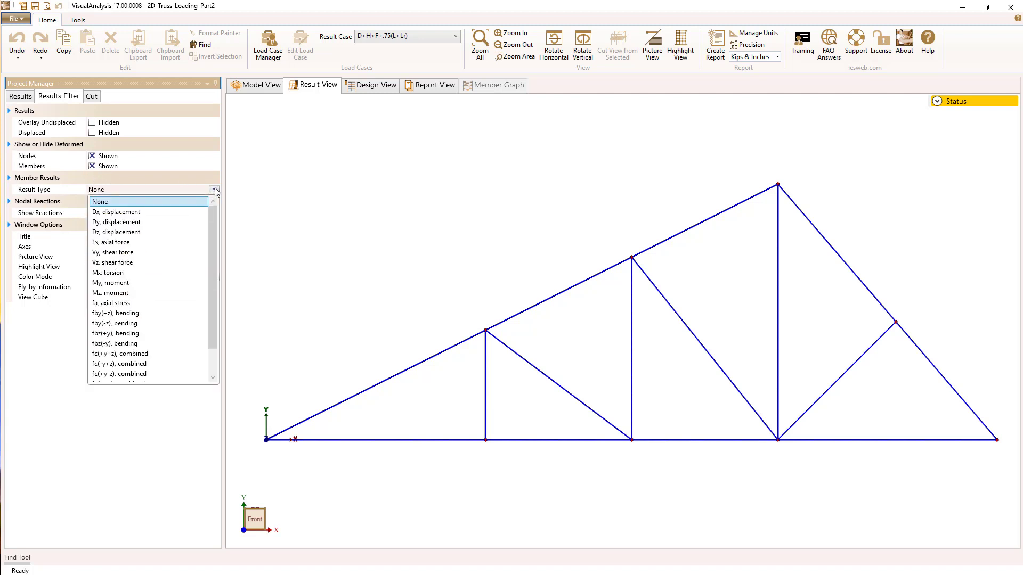
click(138, 243)
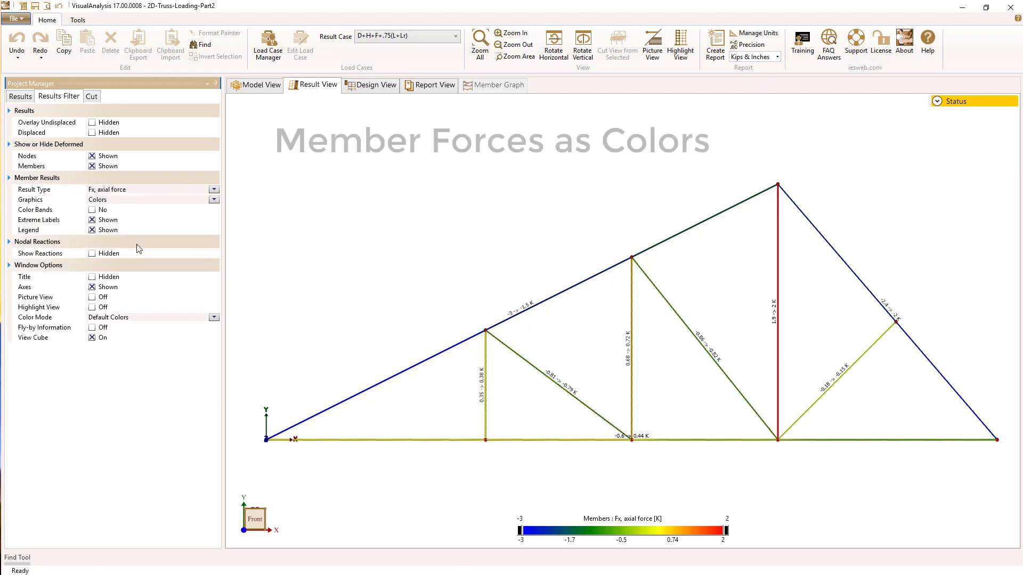
click(92, 231)
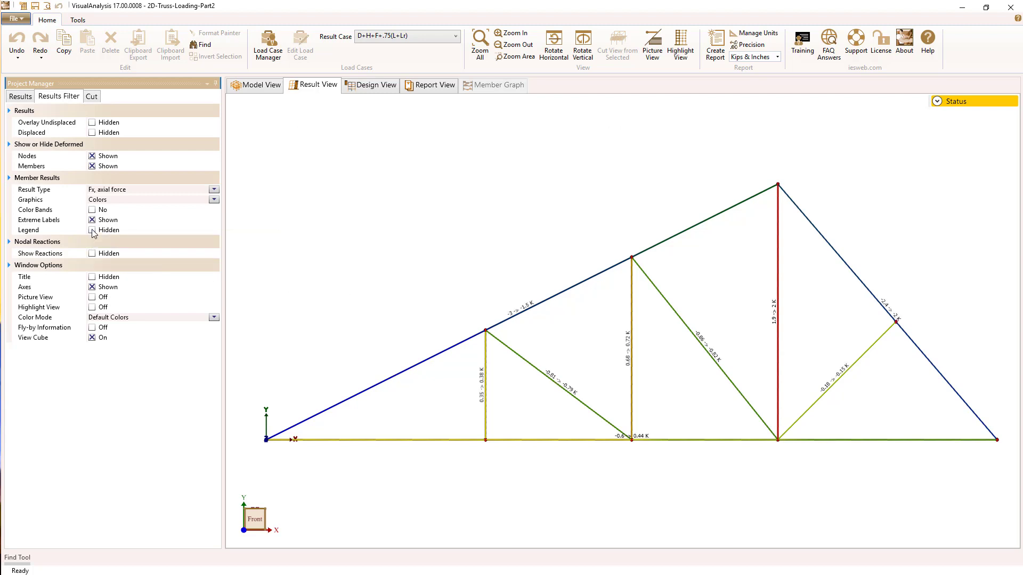
click(93, 231)
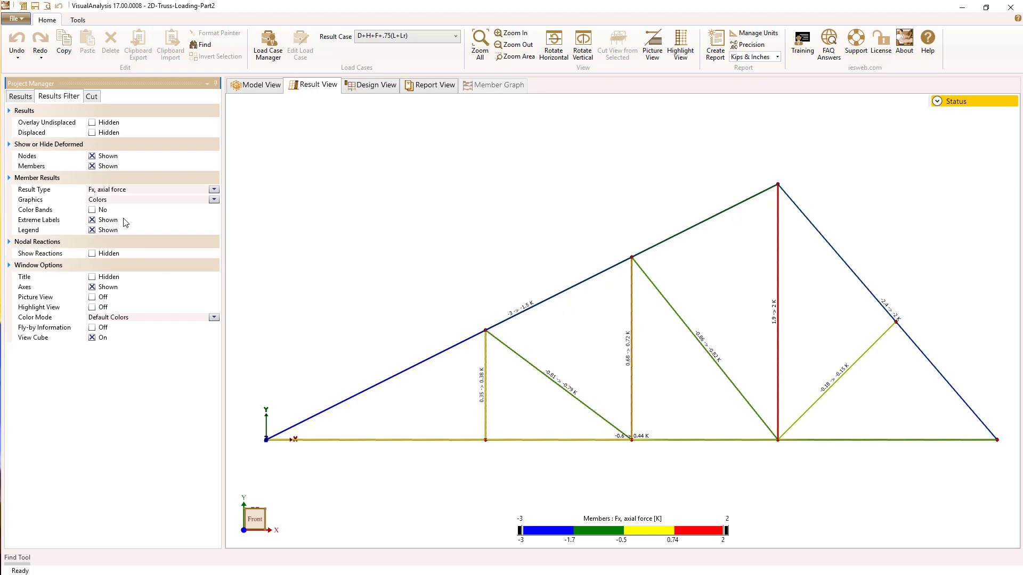
click(214, 200)
click(213, 201)
Plot Mz moment as diagrams on the members and select the bottom chord.
click(214, 190)
scroll(215, 191, up, 3)
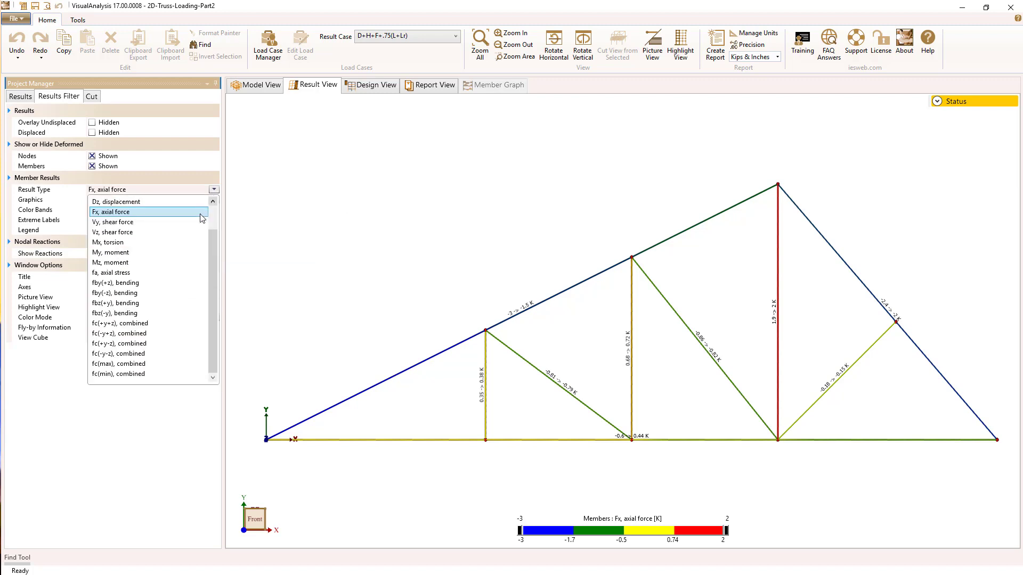
click(128, 266)
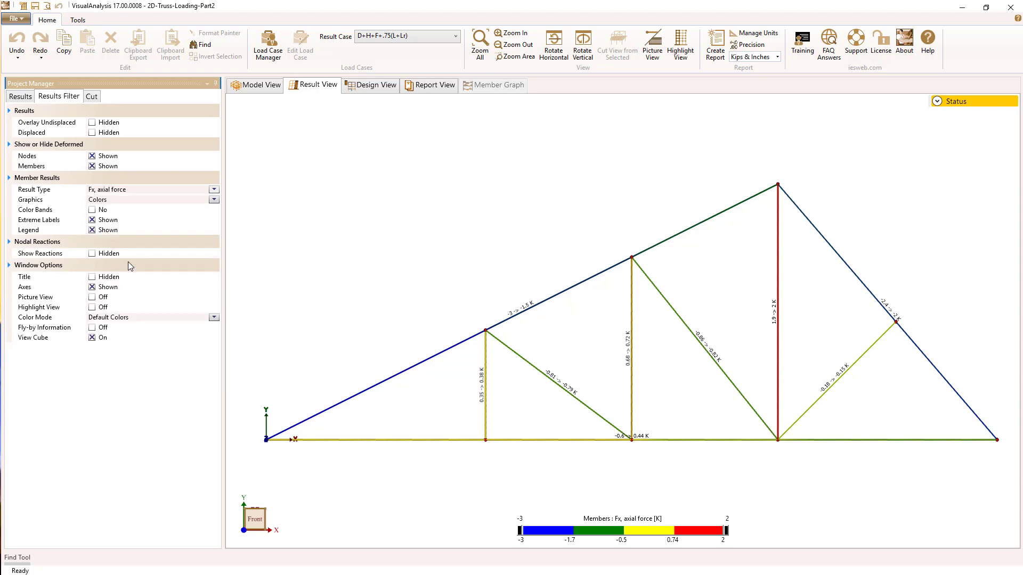
click(214, 200)
click(204, 219)
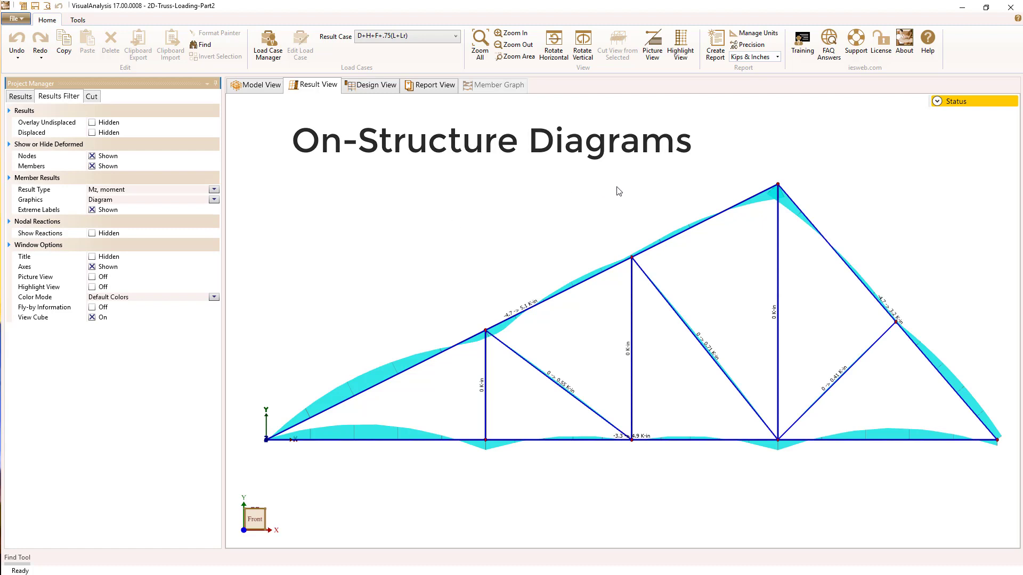
click(589, 440)
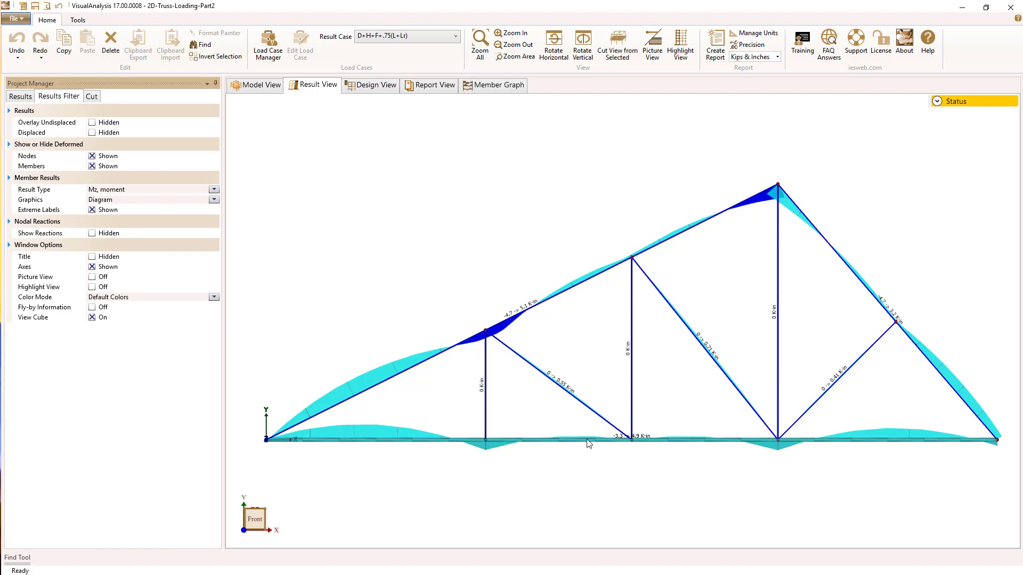
Review bottom chord BmX001's Member Graph of Dy, Vy and Mz, then return to results.
right_click(459, 205)
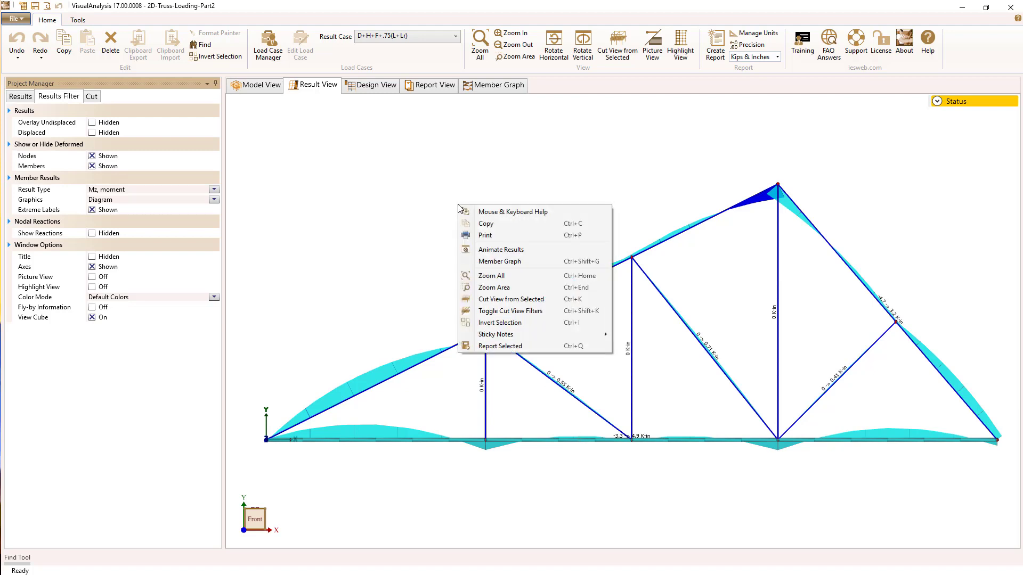
click(493, 262)
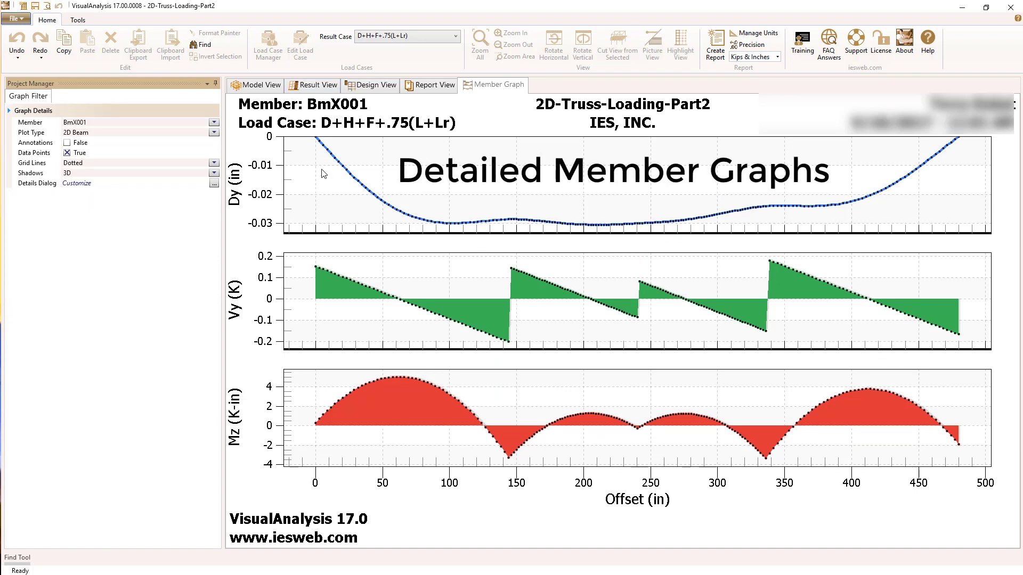
click(312, 86)
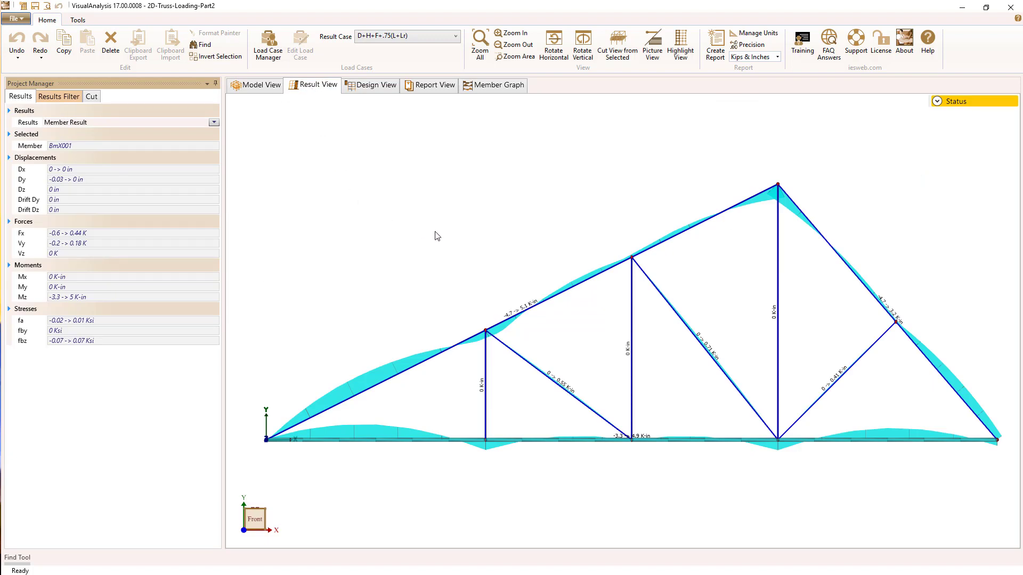
Show Mz as colours and list top chord V001 results (Mz -4.7 to 5.1 K-in).
key(Escape)
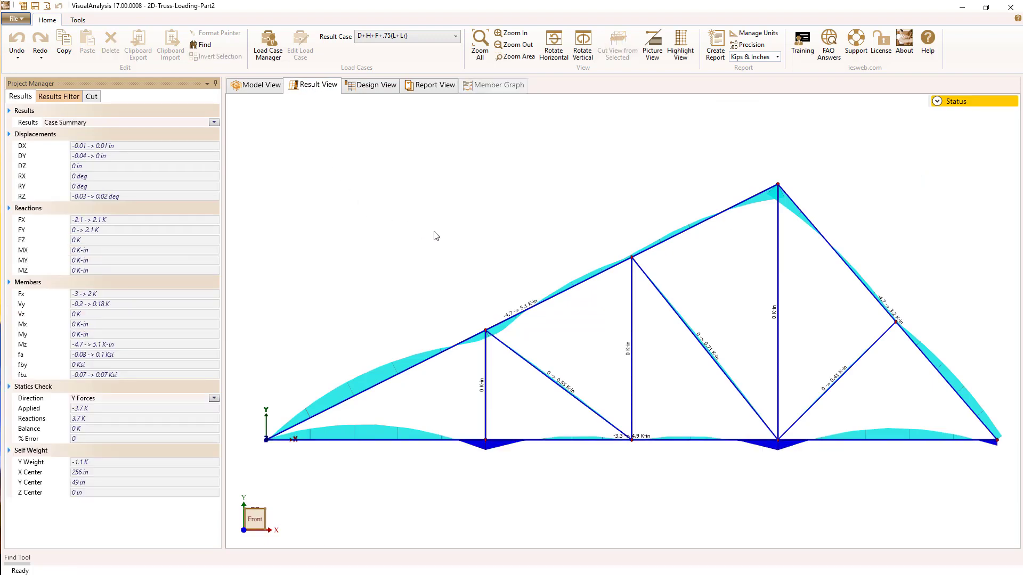
click(65, 100)
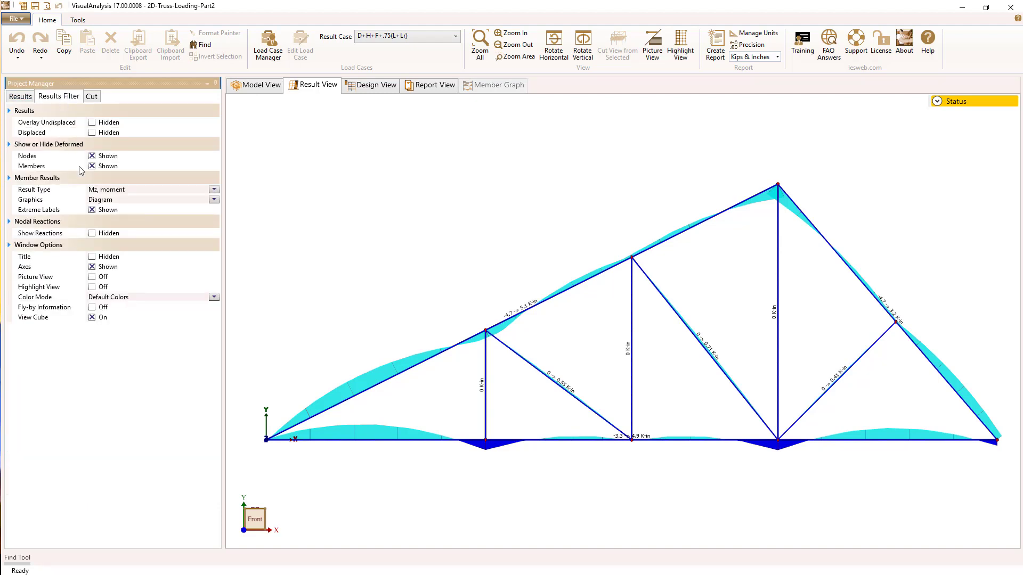
click(214, 200)
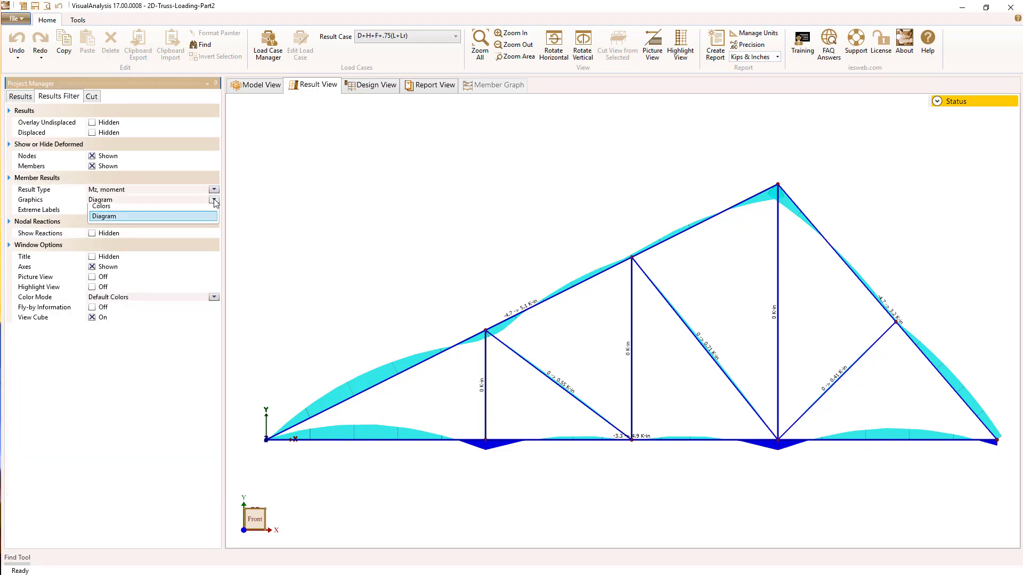
click(139, 213)
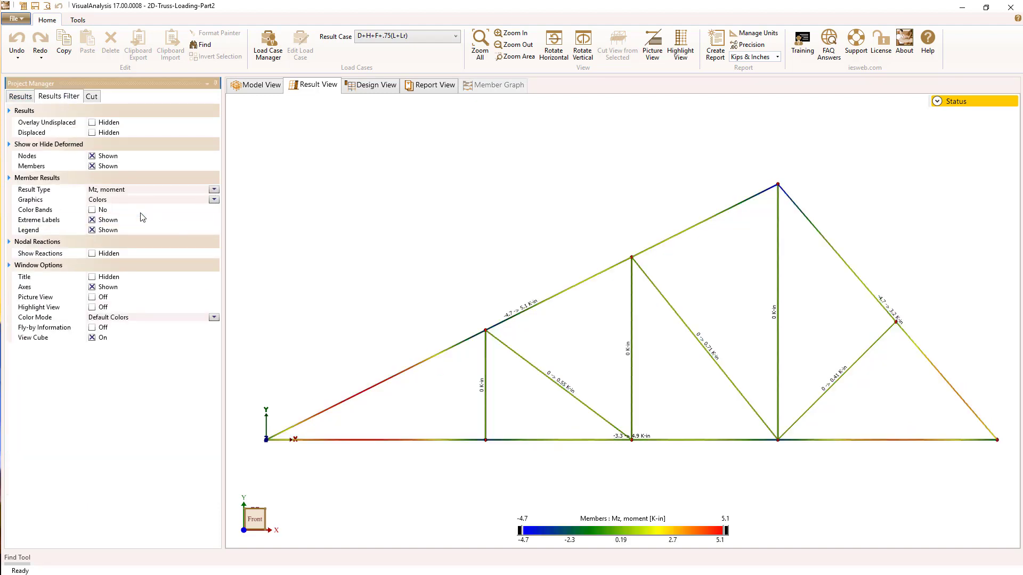
click(530, 309)
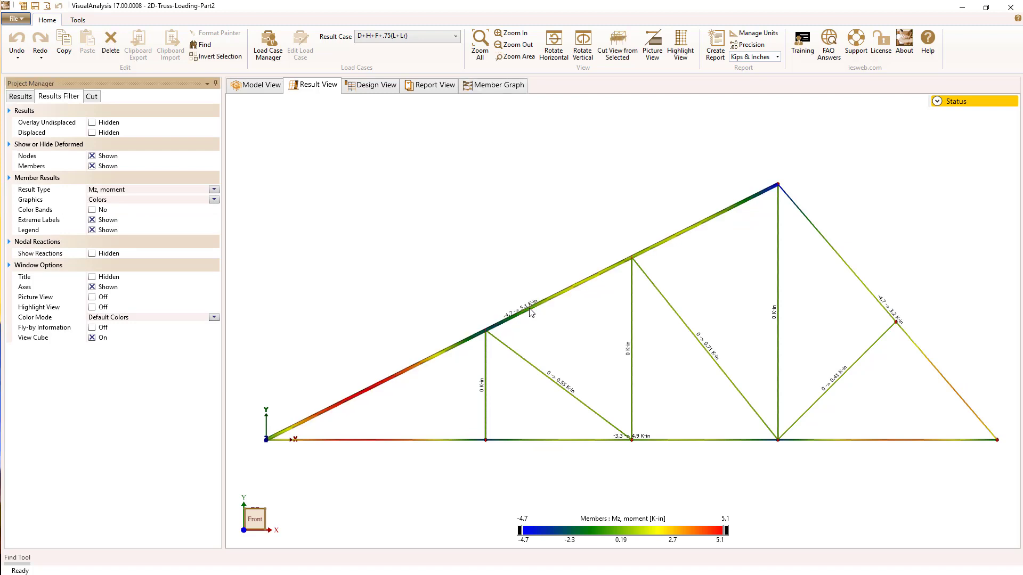
click(20, 96)
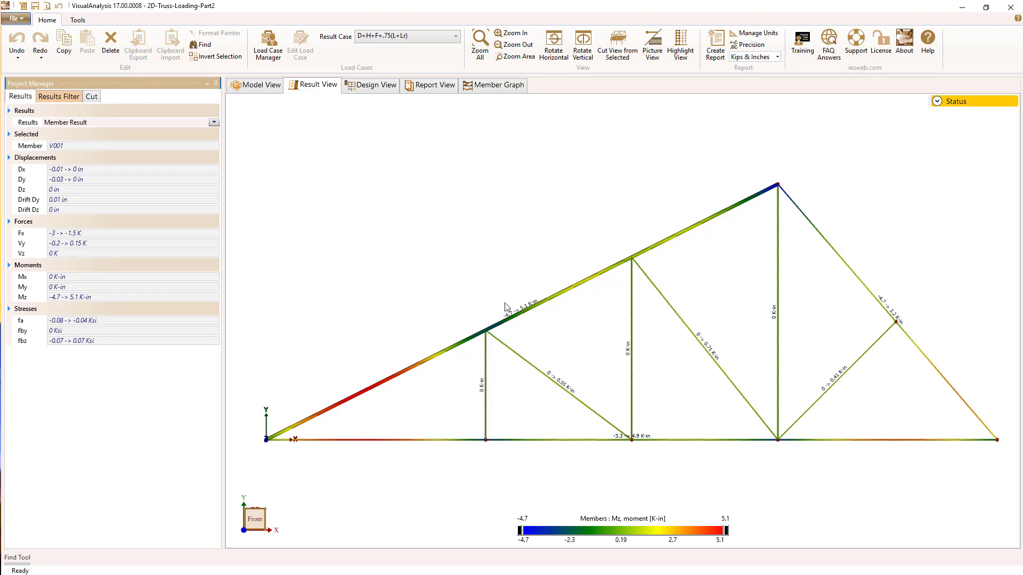
Generate a Report Selected quick report for V001 and scroll through its tables.
right_click(451, 304)
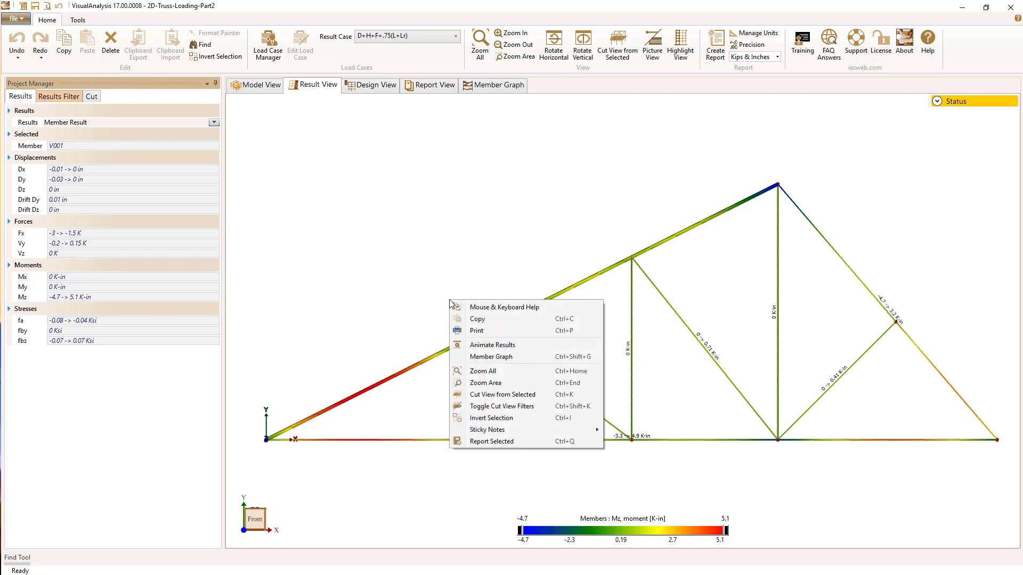
click(491, 441)
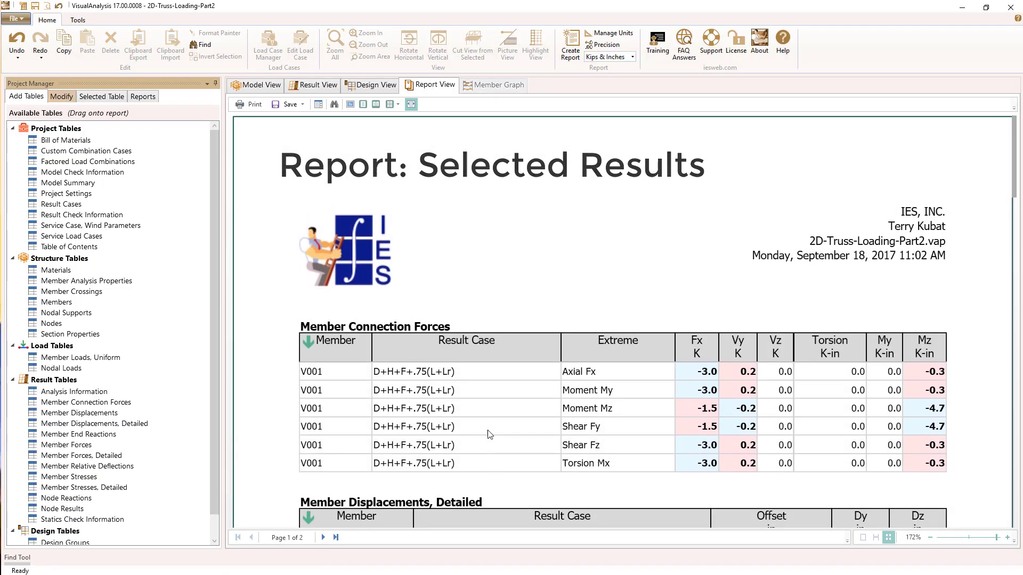
scroll(482, 303, down, 3)
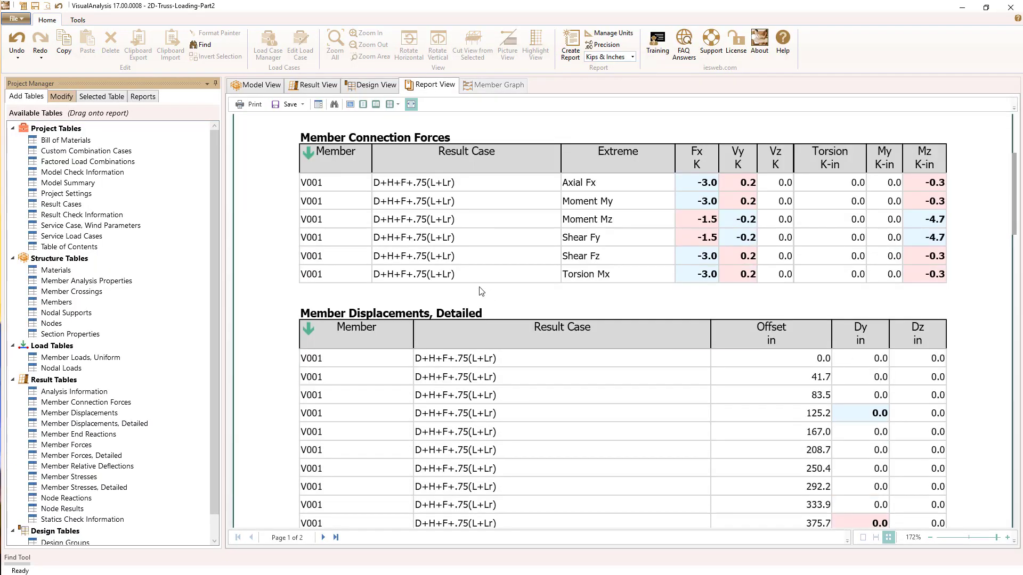
scroll(482, 290, down, 6)
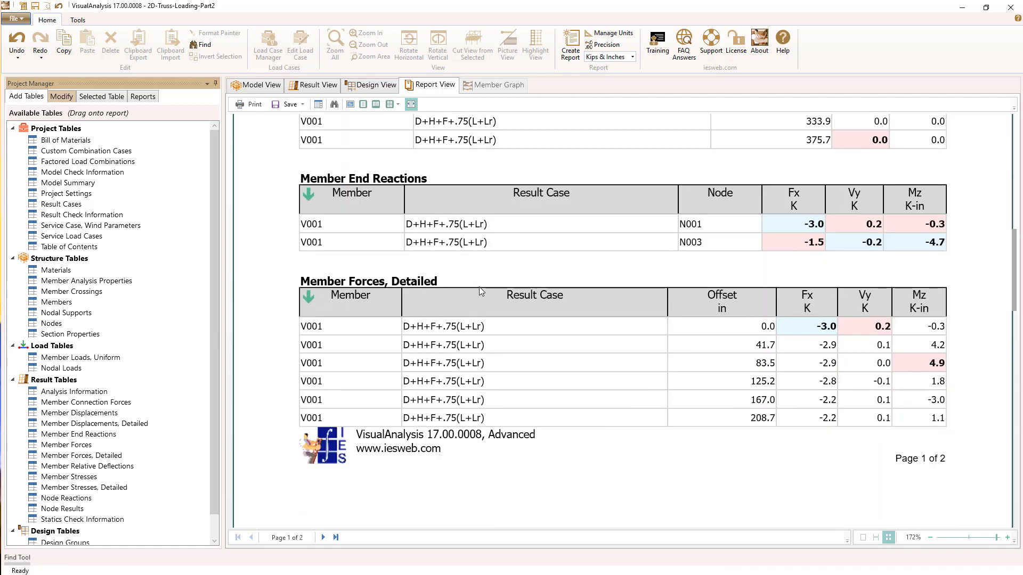
scroll(480, 291, down, 2)
scroll(482, 291, up, 4)
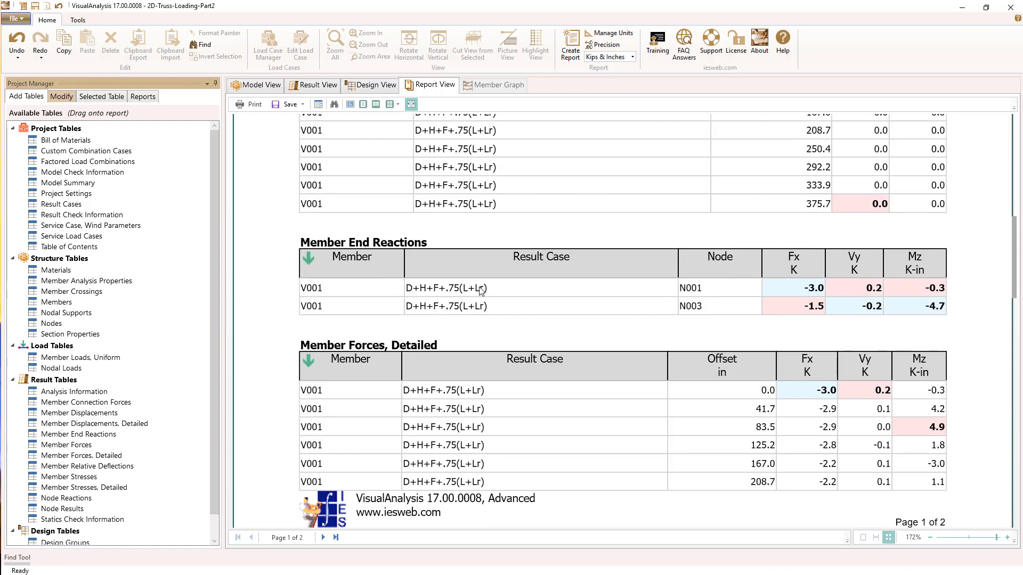
Remove Member Connection Forces, Member Displacements Detailed and Member Stresses Detailed tables.
click(62, 97)
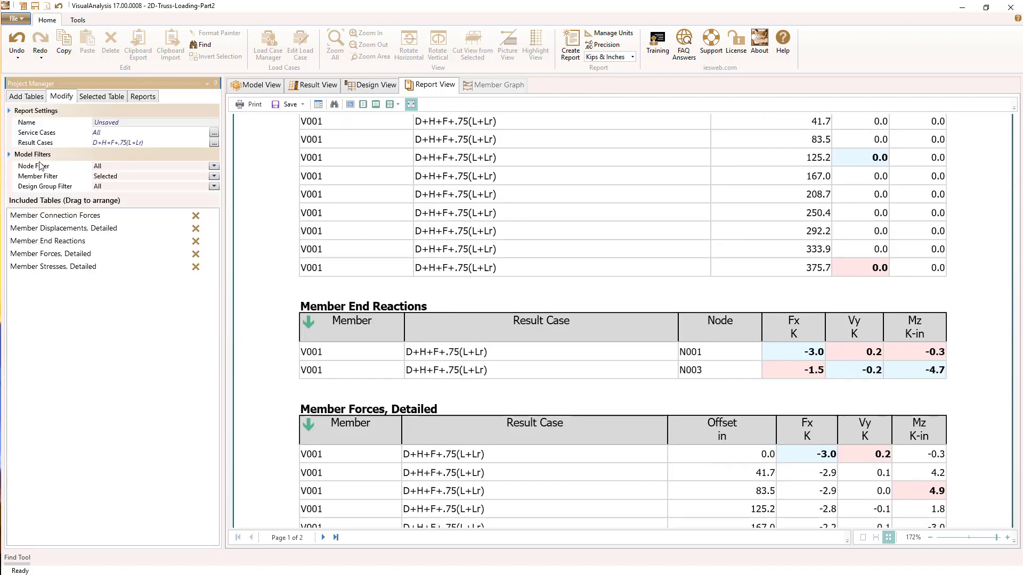
click(196, 216)
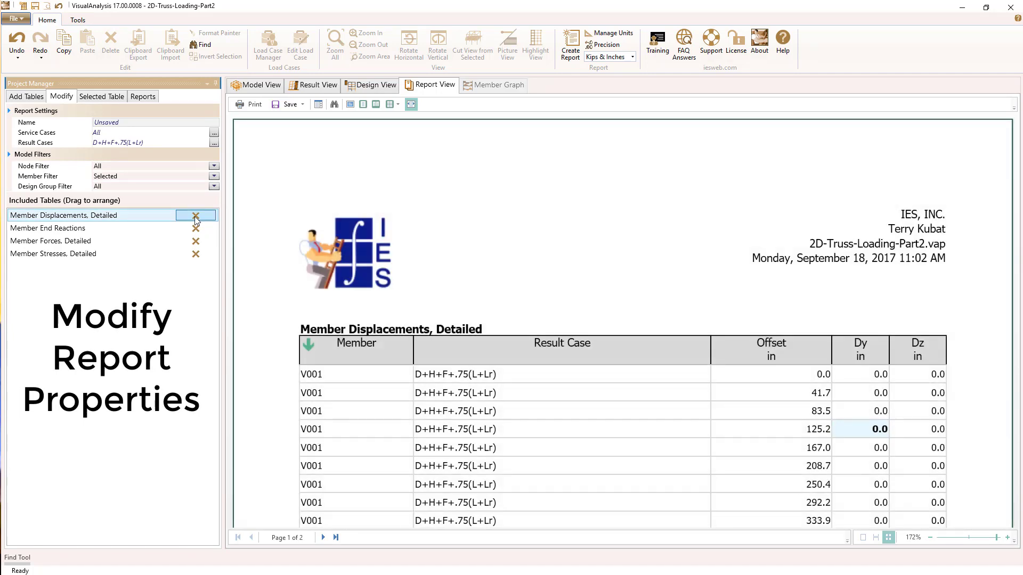
click(195, 217)
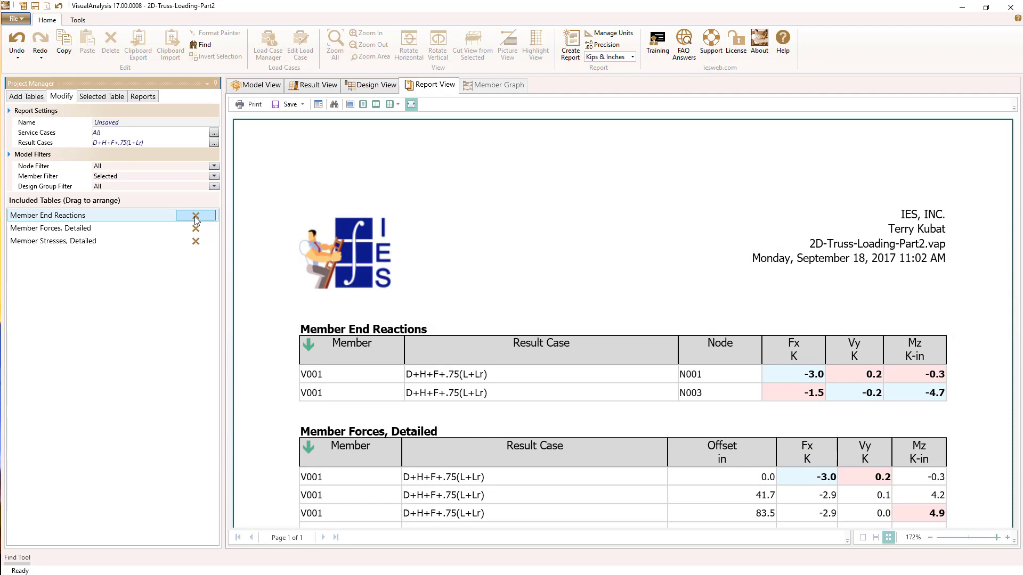
click(196, 242)
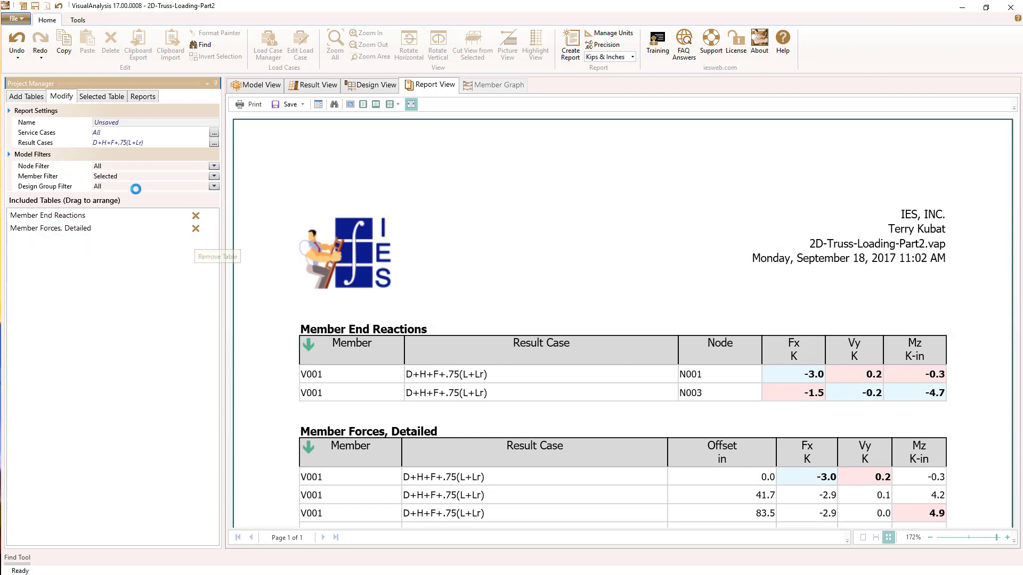
Drag the Project Settings and Node Reactions tables into the V001 report.
click(30, 100)
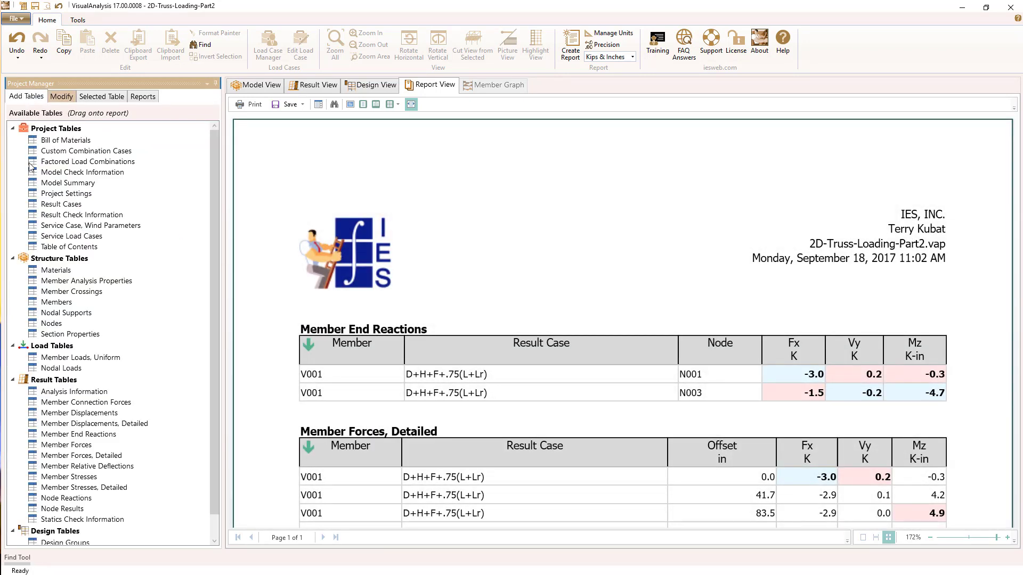
drag(60, 195, 480, 320)
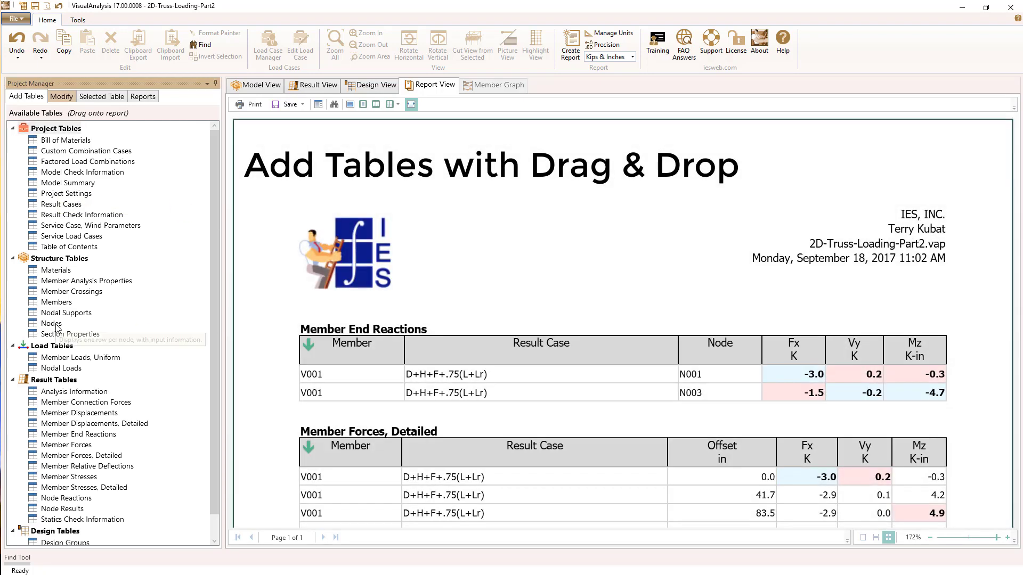
scroll(57, 327, down, 1)
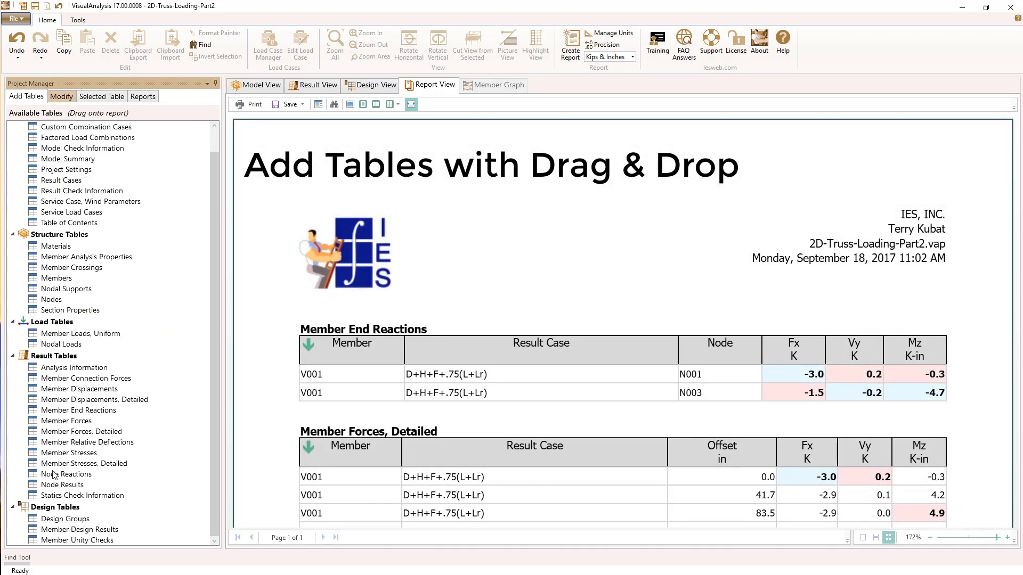
drag(54, 474, 447, 307)
scroll(447, 307, down, 5)
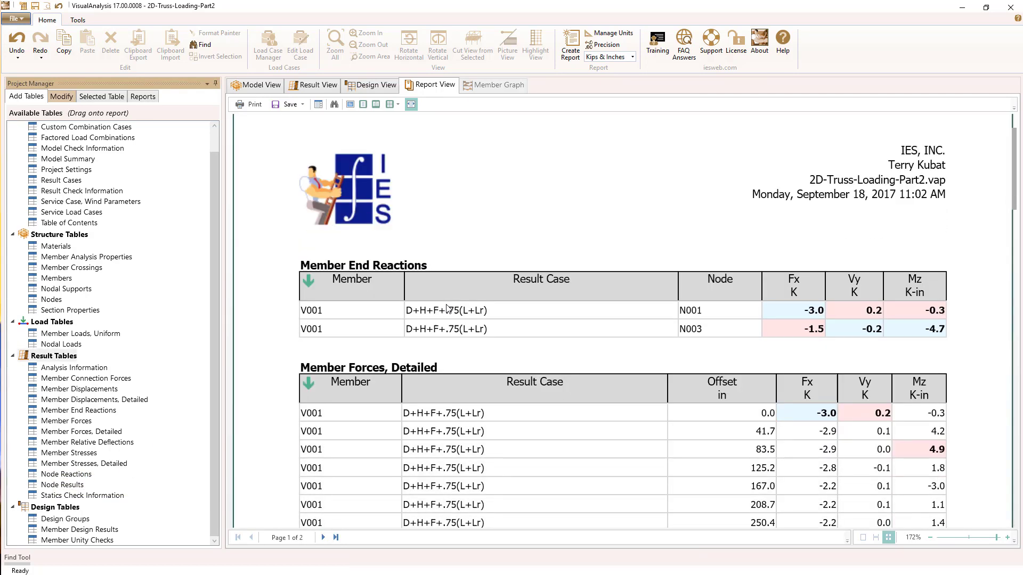
scroll(447, 307, down, 10)
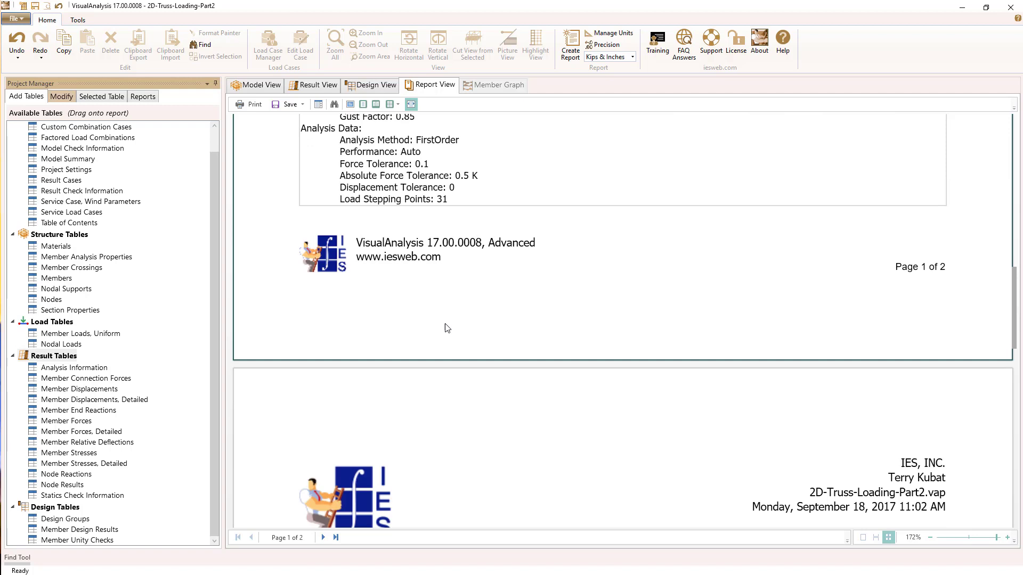
Move Project Settings to the top of the Included Tables list, ahead of Member End Reactions.
click(66, 99)
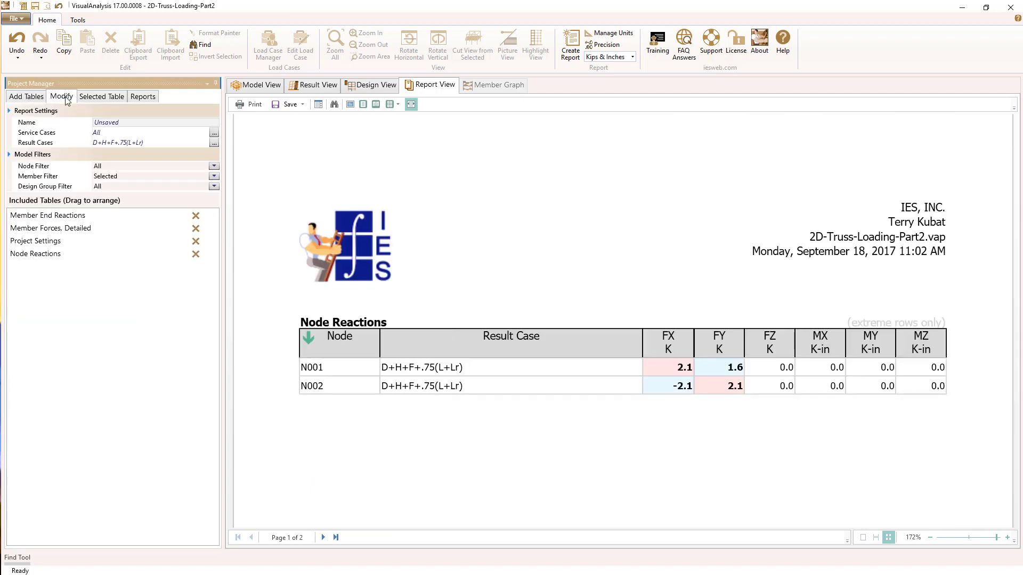
drag(47, 244, 45, 220)
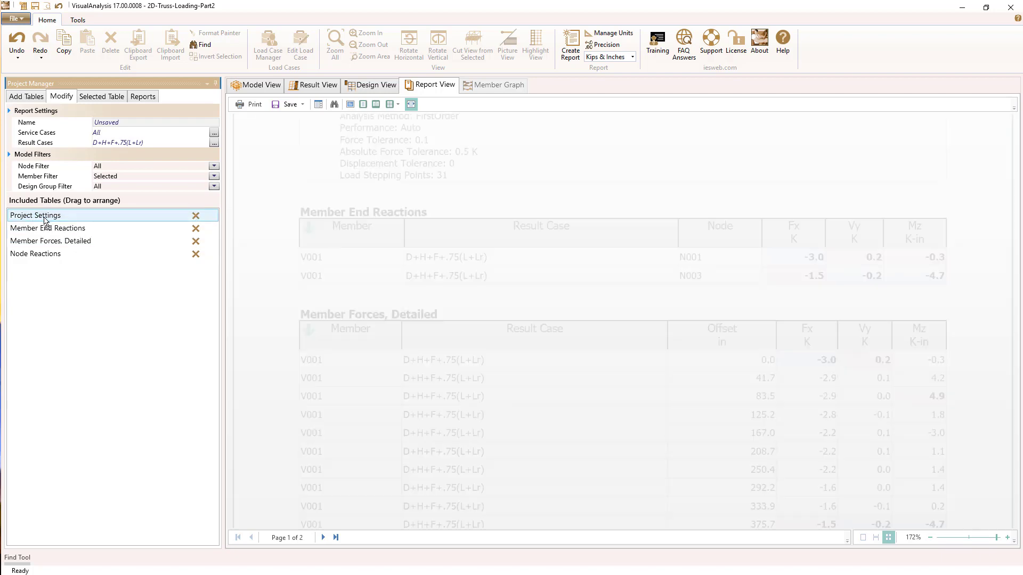
scroll(506, 342, down, 3)
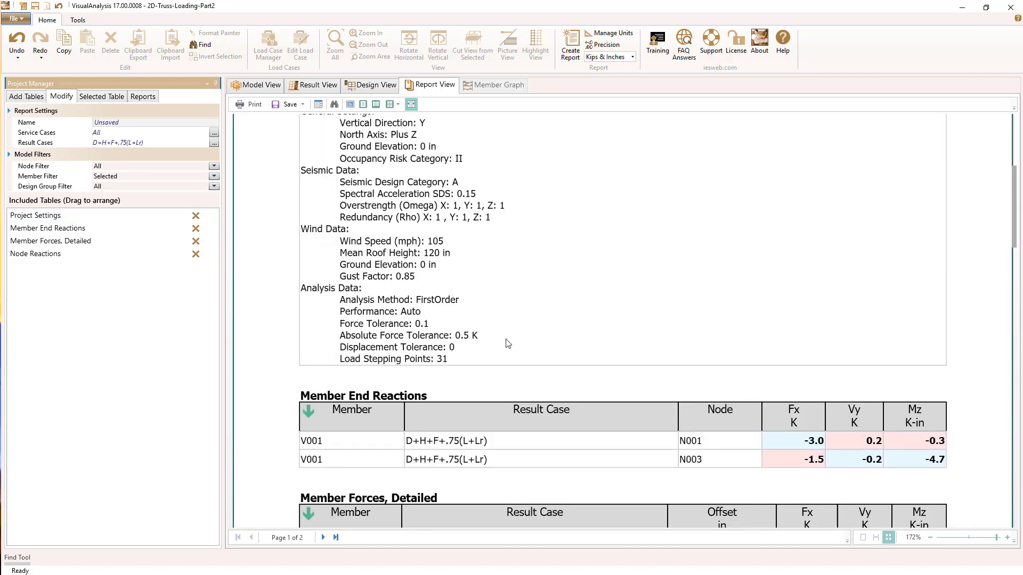
scroll(508, 343, down, 5)
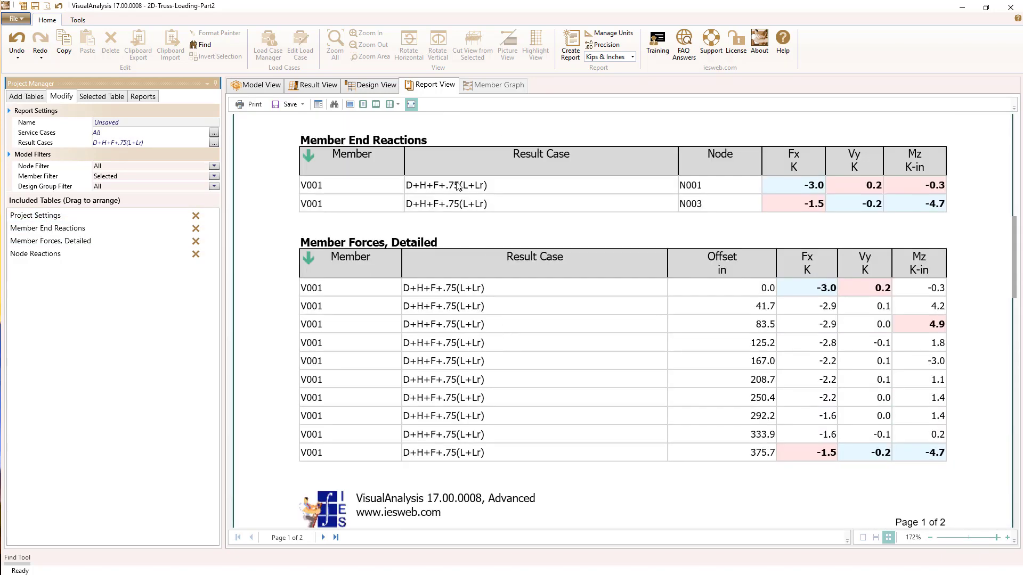
scroll(458, 186, down, 10)
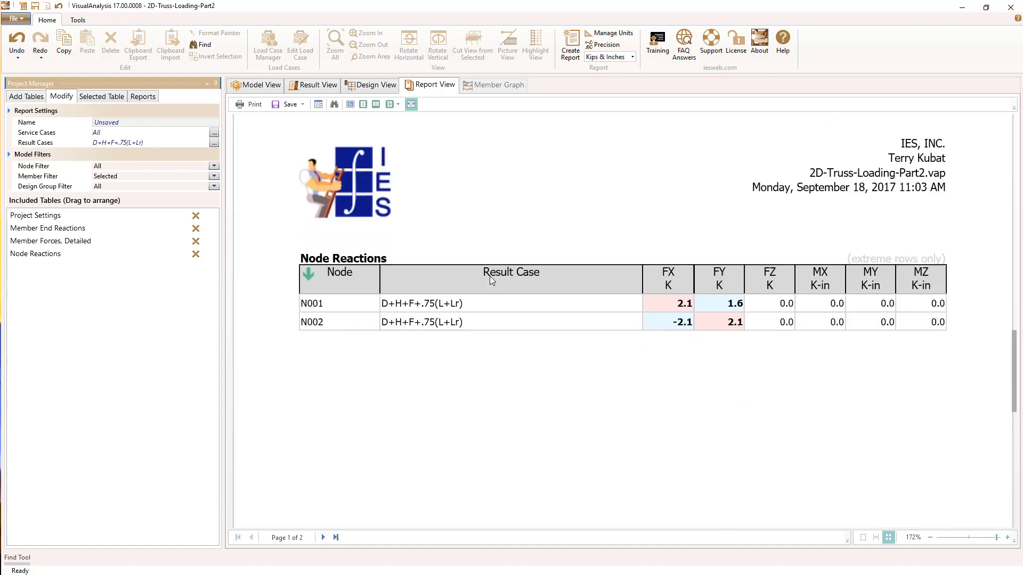
Hide the MX, MY and MZ columns in Node Reactions and list every node, not only extreme rows.
click(465, 298)
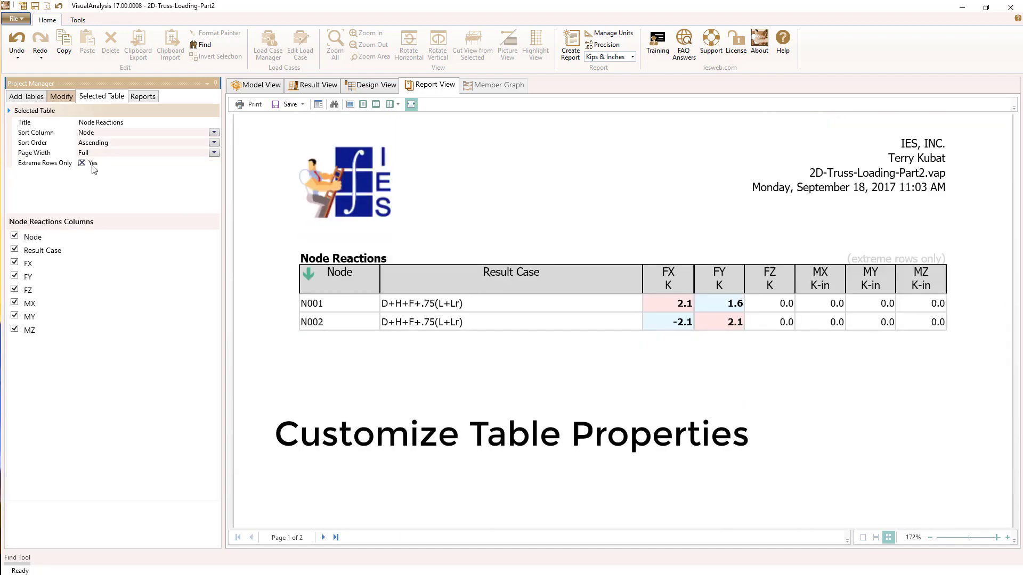
click(14, 315)
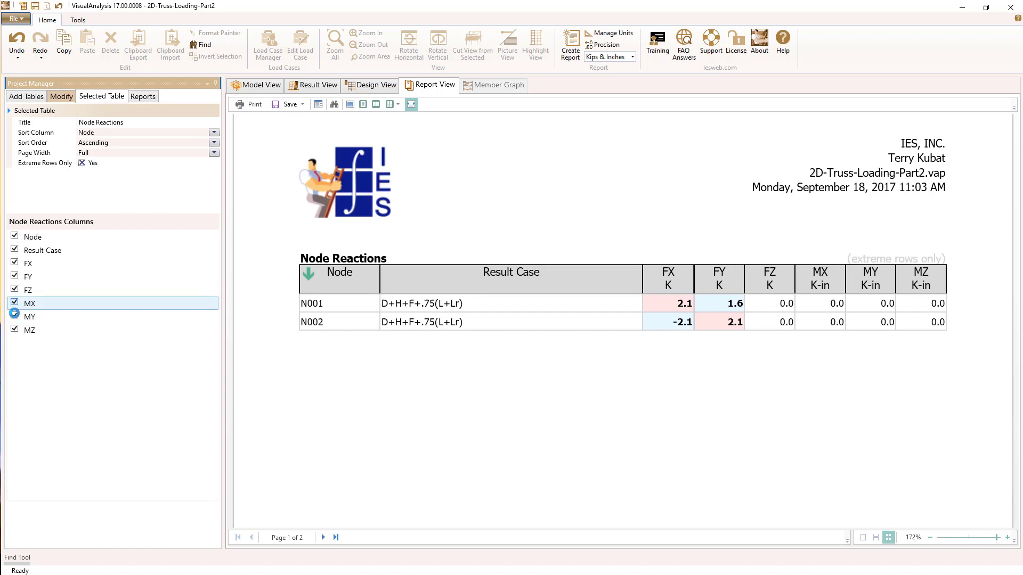
click(14, 303)
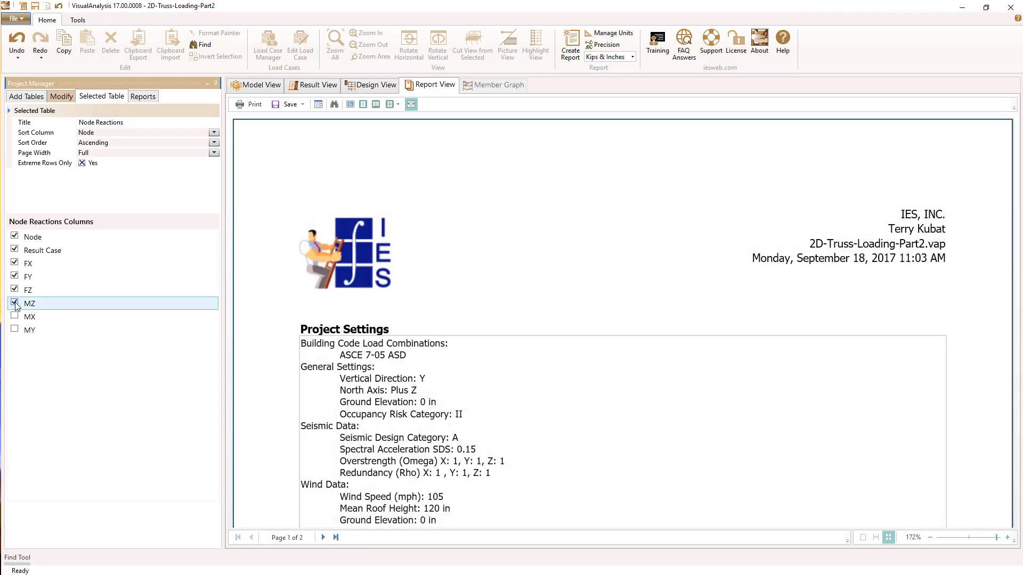
click(14, 303)
click(83, 163)
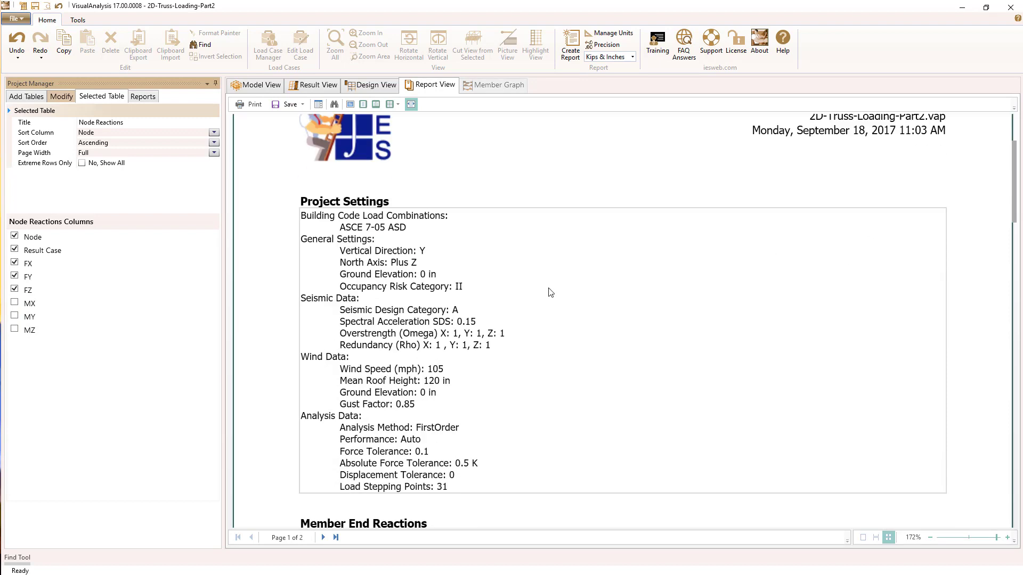
scroll(575, 351, down, 3)
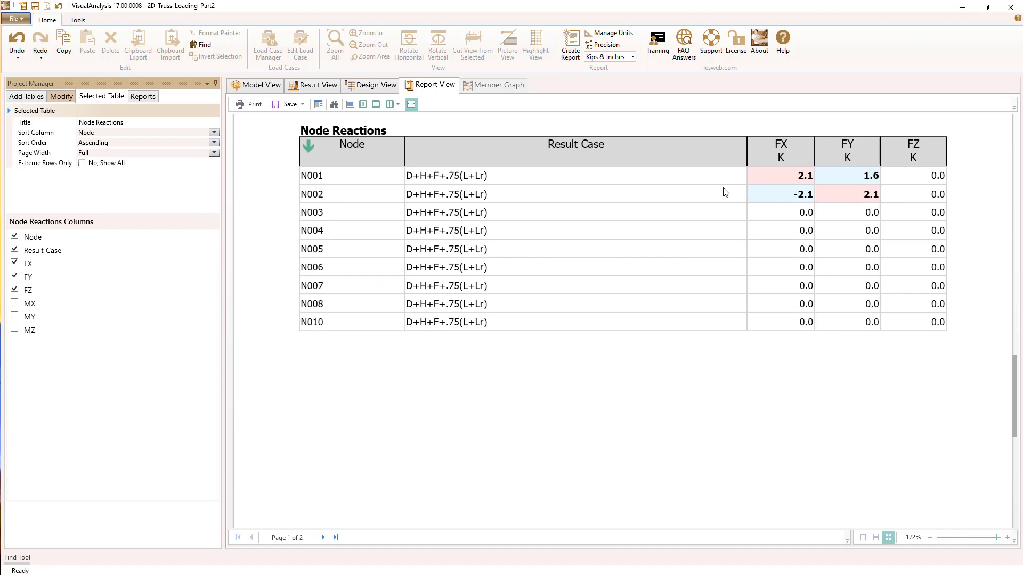
Copy the truss moment graphic from the Result View to the clipboard and return to the report.
click(292, 105)
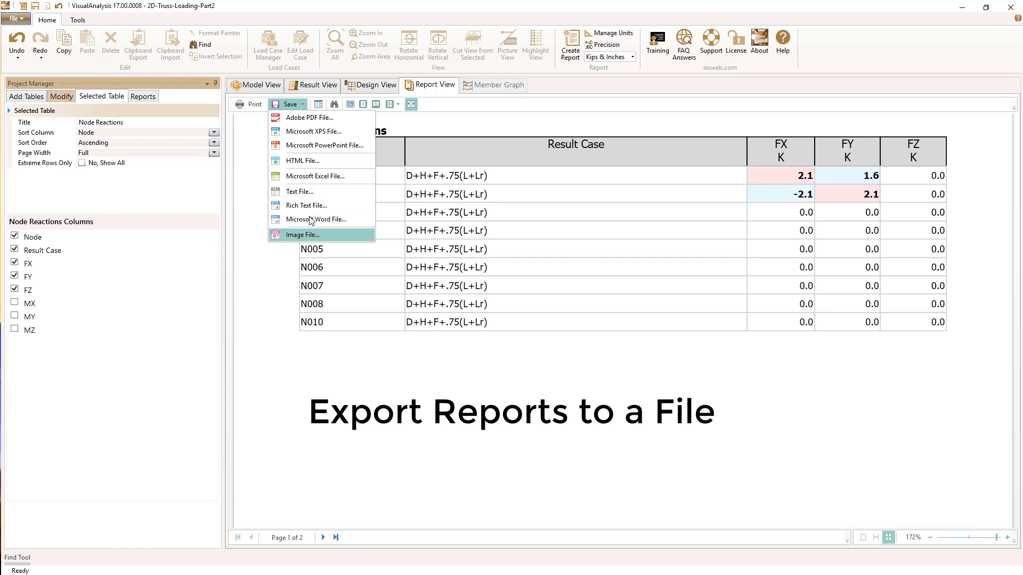
click(314, 85)
click(314, 85)
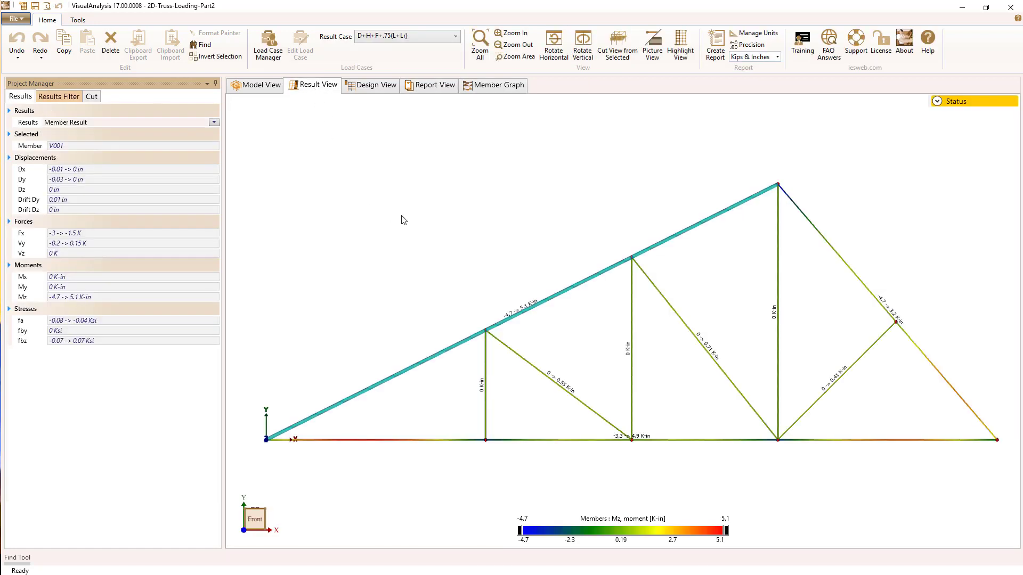
click(65, 45)
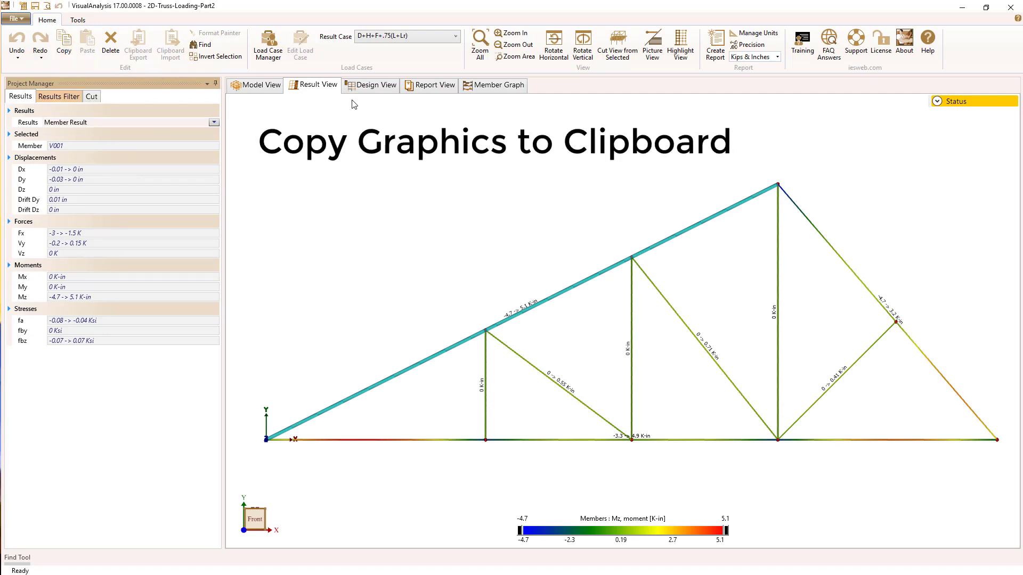
click(429, 85)
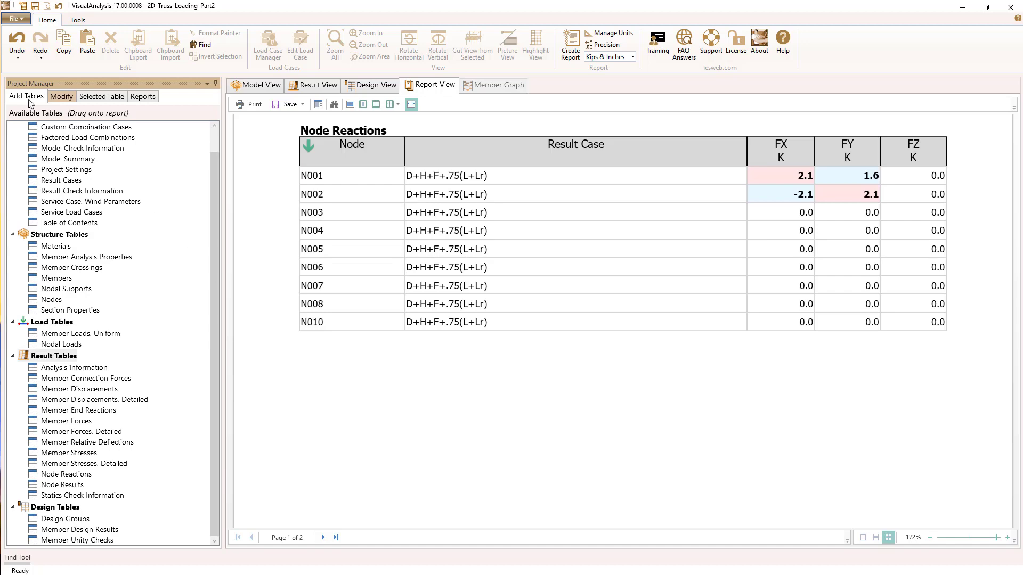
Paste the truss moment graphic as a Clipboard Image and move it just below Project Settings.
click(89, 43)
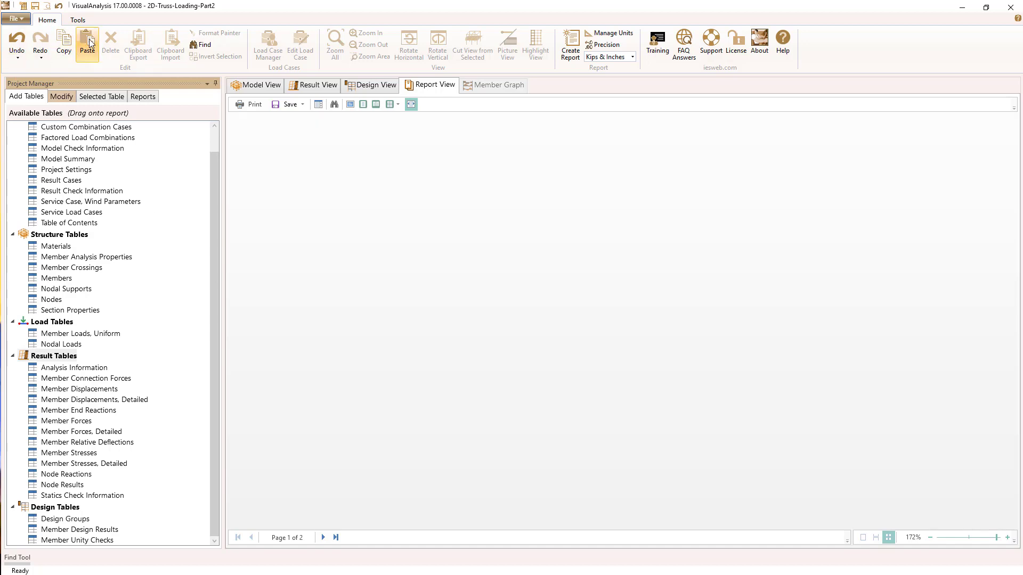
scroll(599, 256, down, 5)
scroll(601, 269, down, 2)
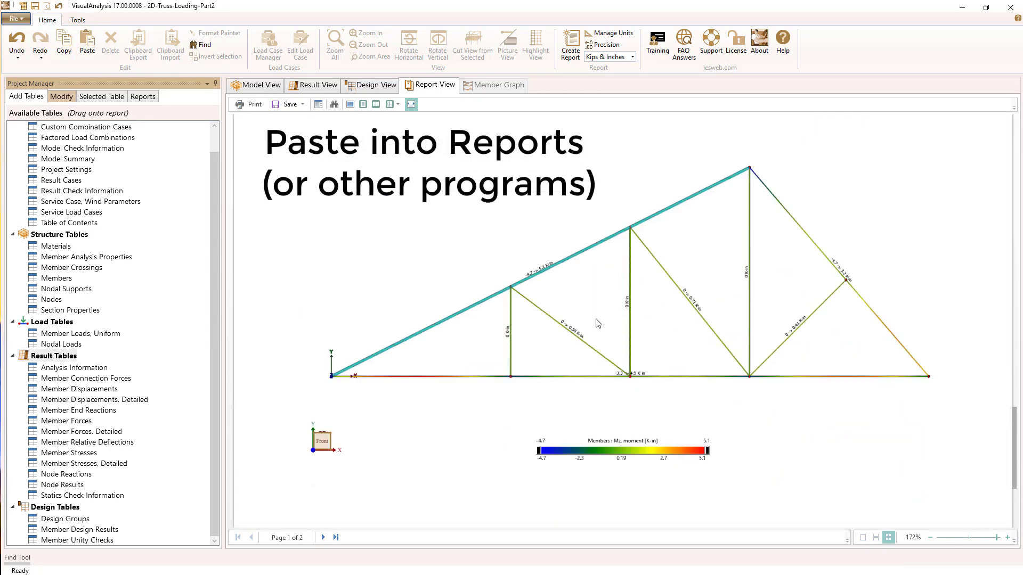
scroll(586, 352, down, 1)
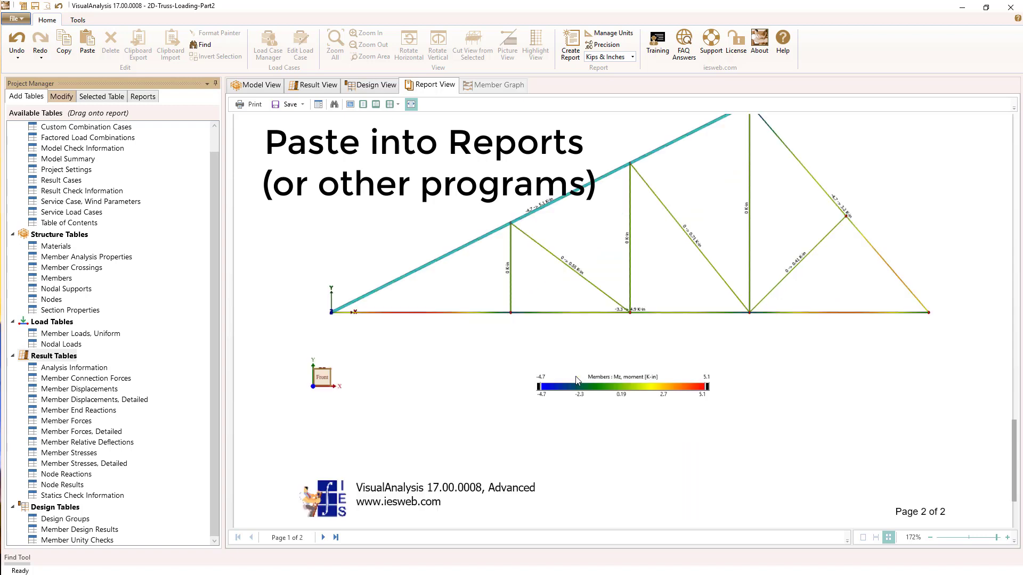
click(62, 96)
drag(35, 265, 29, 227)
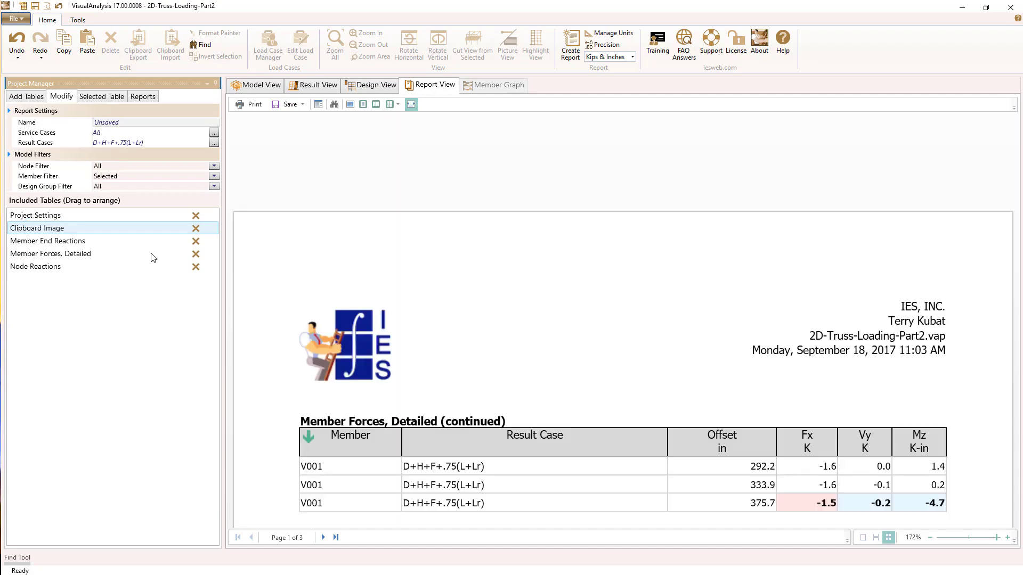